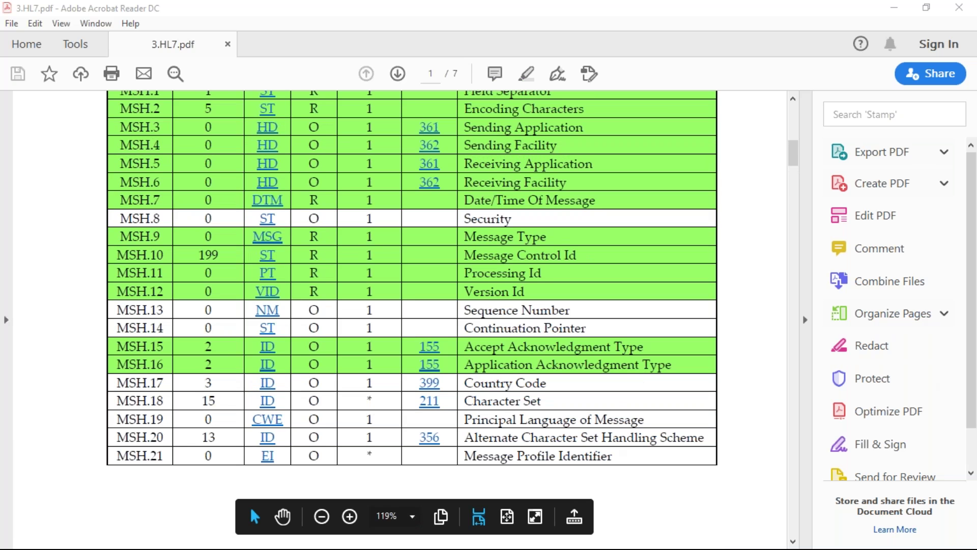
Scroll through the MSH field table on page 1 and on to the EVN event segment table on page 2
scroll(411, 320, "up", 11)
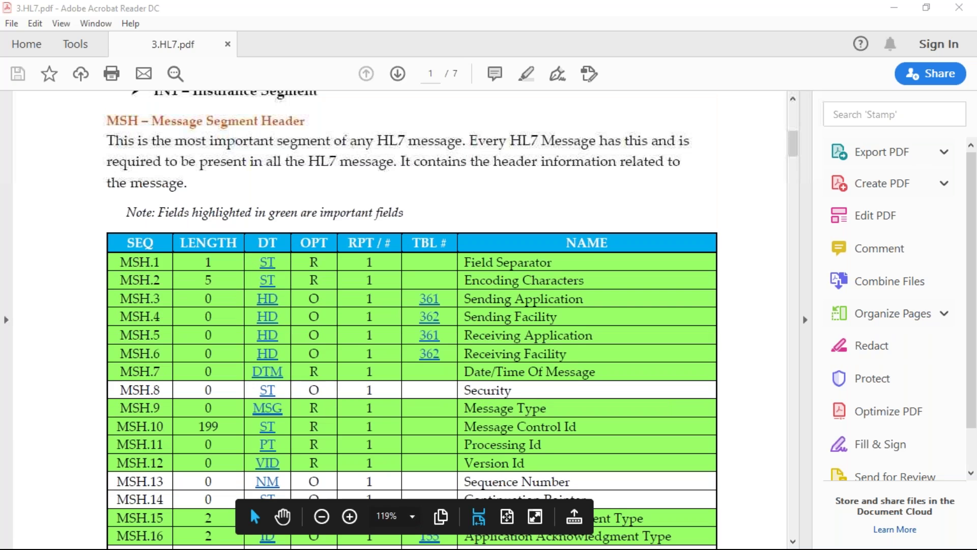
scroll(598, 447, "up", 3)
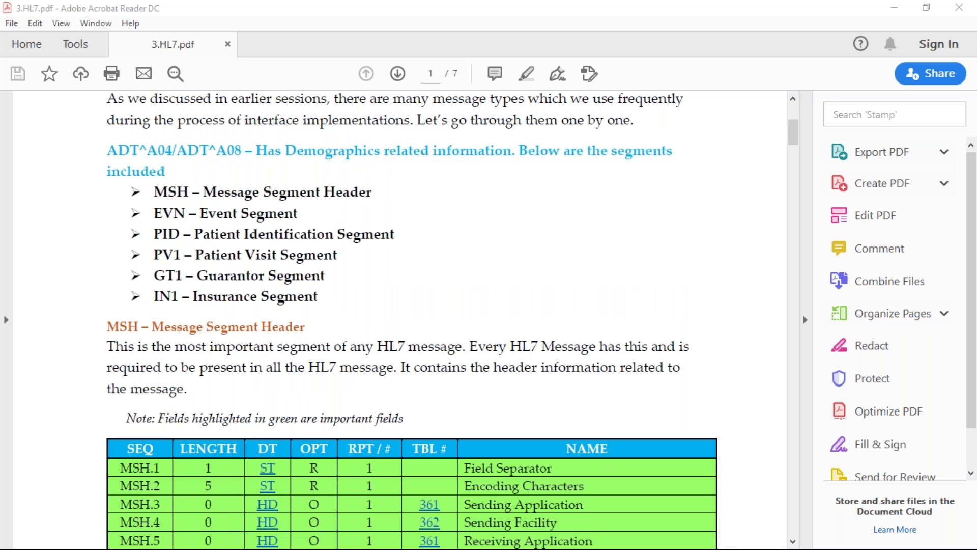
scroll(402, 321, "down", 9)
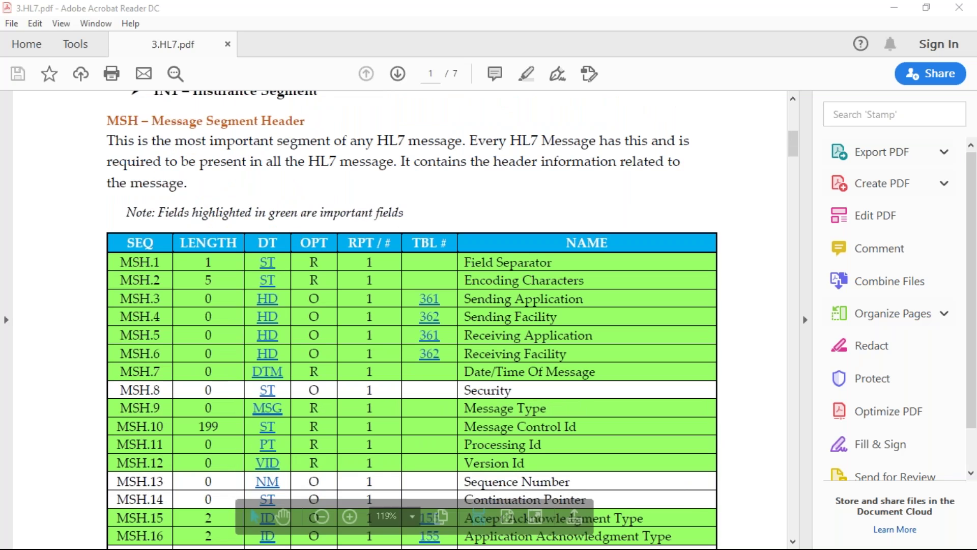
scroll(403, 320, "down", 6)
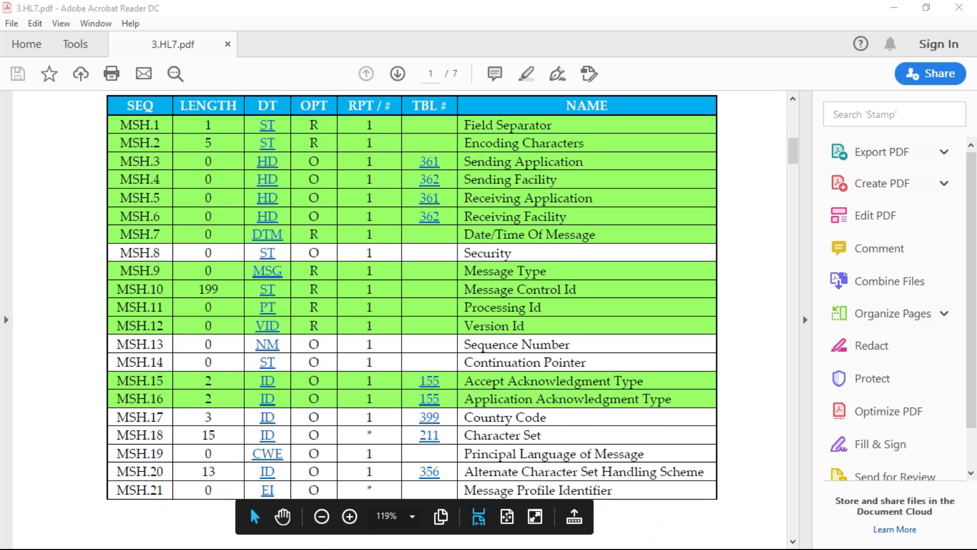
scroll(402, 296, "down", 2)
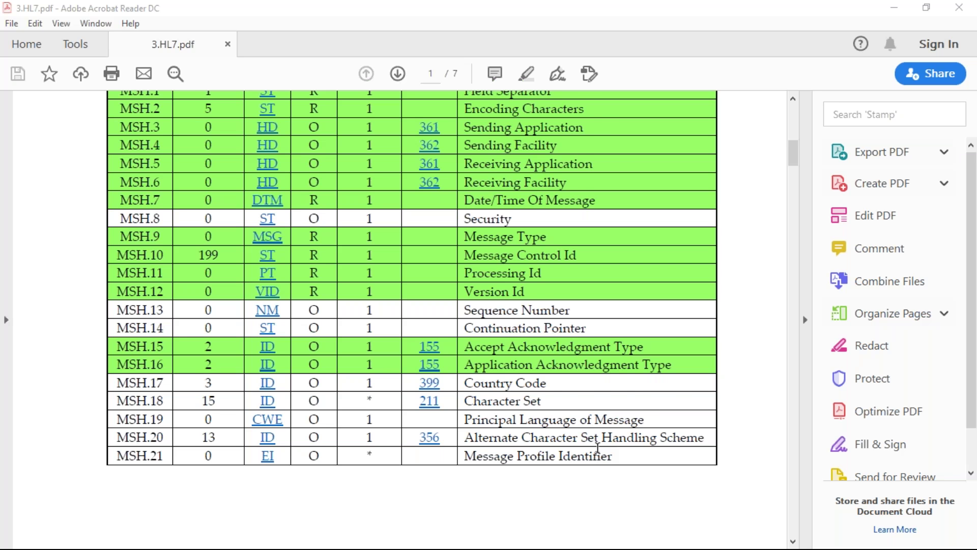
scroll(598, 448, "down", 10)
scroll(403, 321, "down", 5)
scroll(402, 320, "down", 4)
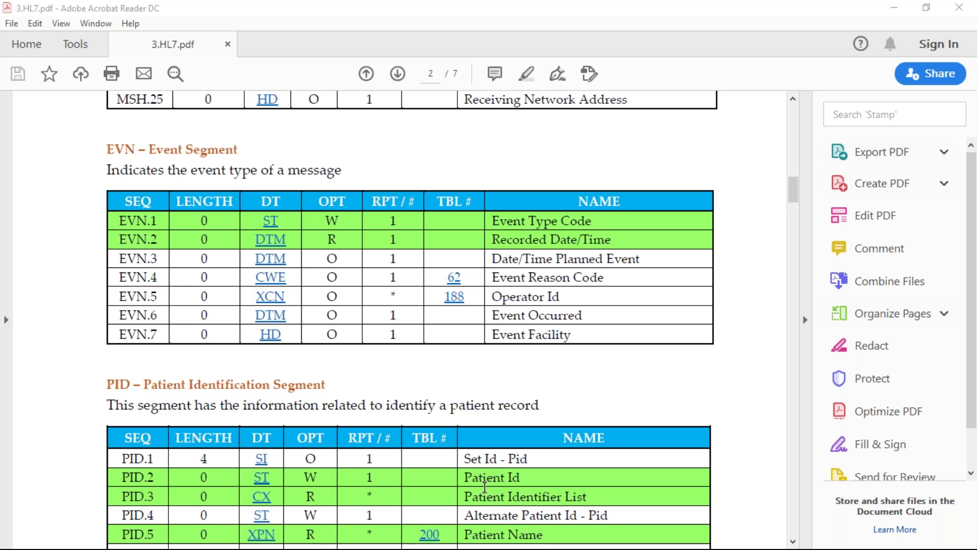
Scroll up briefly, then down past the EVN table to the PID table showing PID.1 through PID.14
scroll(485, 487, "up", 15)
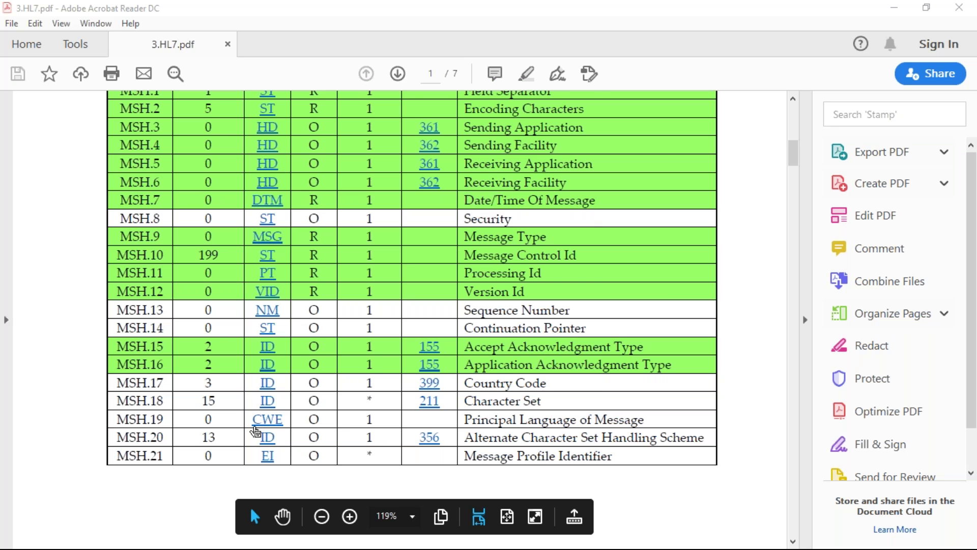
scroll(256, 432, "down", 12)
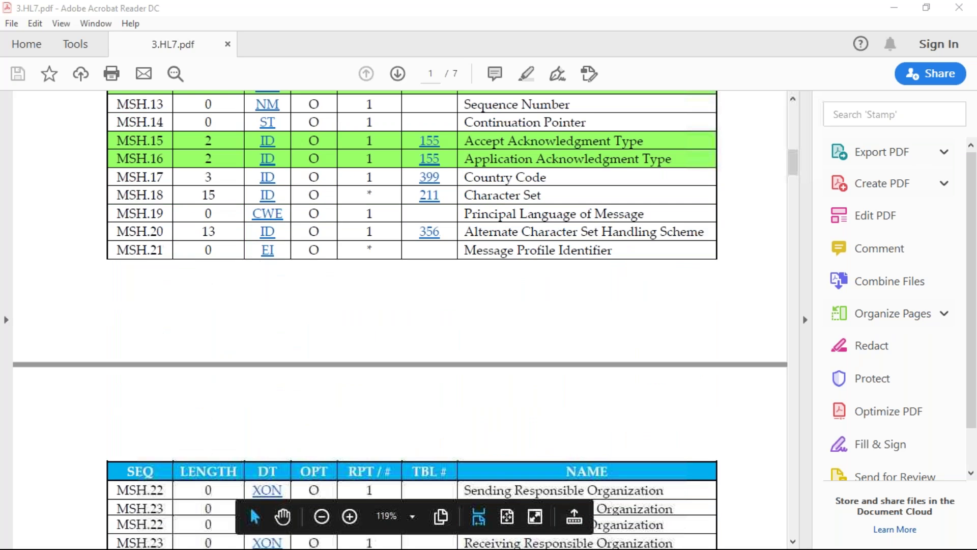
scroll(256, 432, "down", 3)
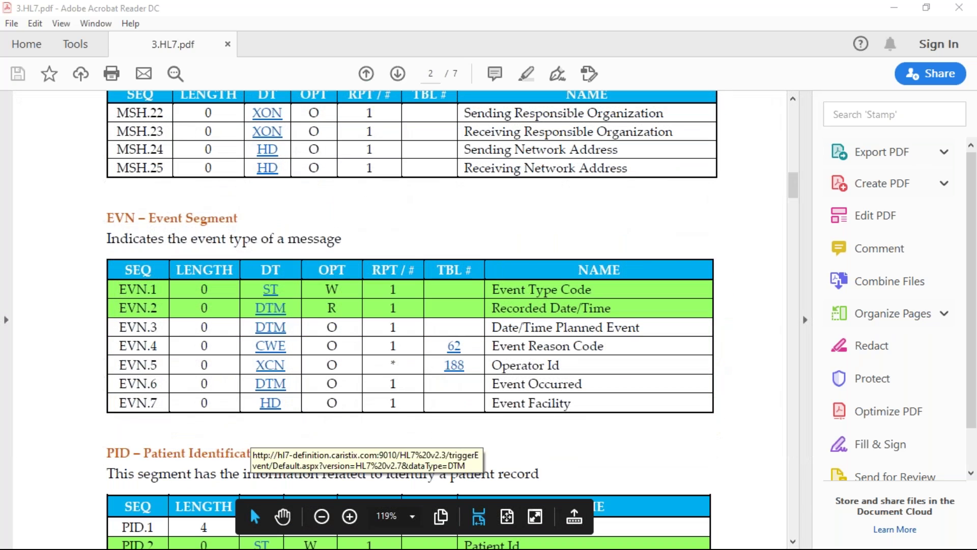
scroll(256, 431, "down", 3)
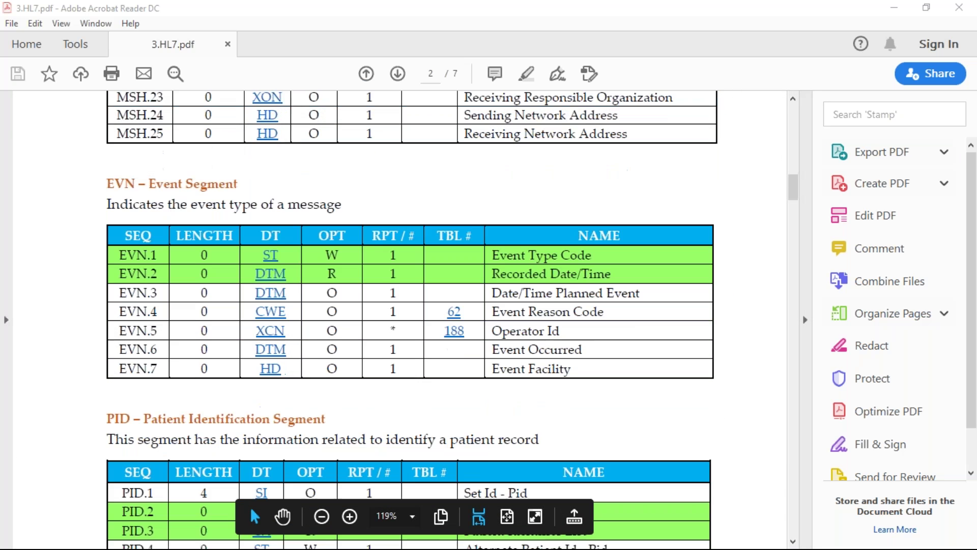
scroll(255, 431, "down", 6)
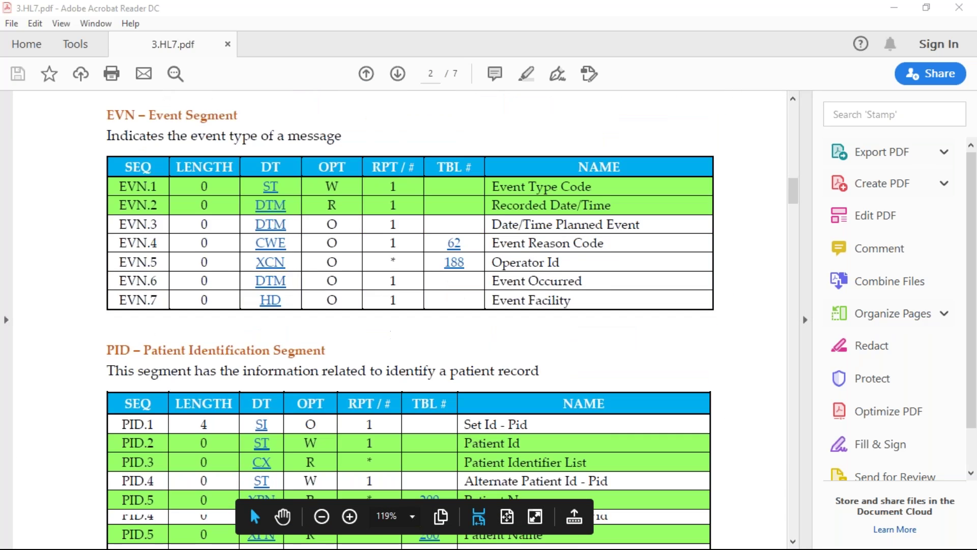
scroll(256, 438, "down", 6)
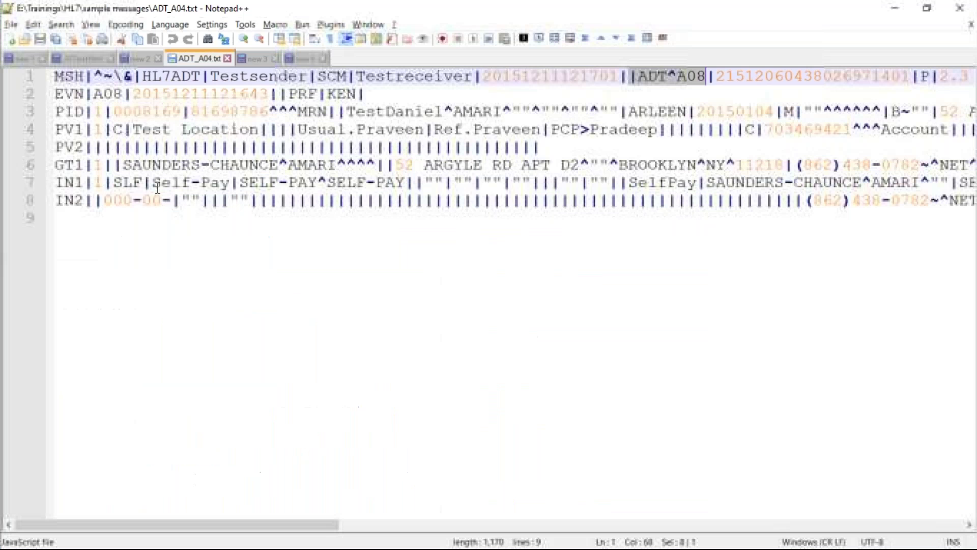
Copy the whole ADT message and paste it into a new Notepad++ tab
left_click(158, 189)
key("ctrl+a")
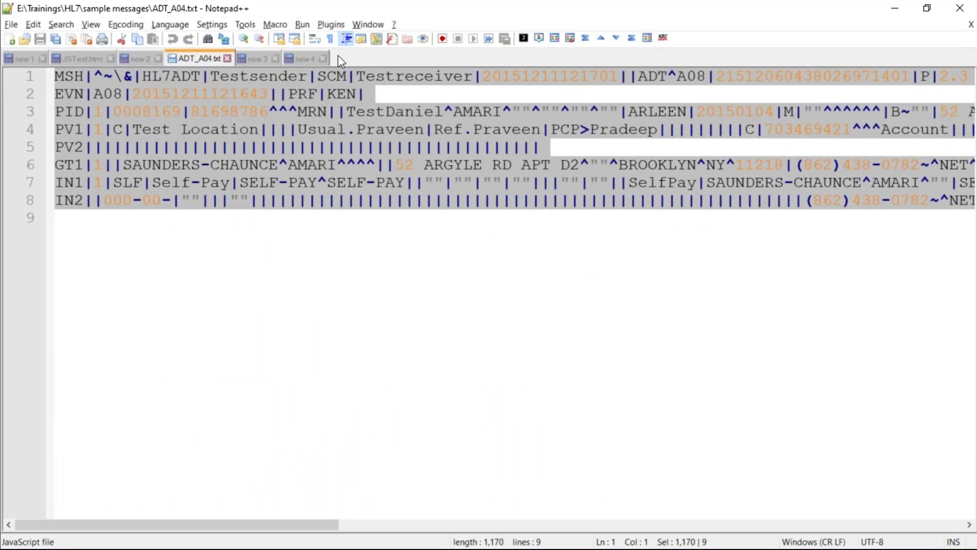
double_click(338, 57)
key("ctrl+v")
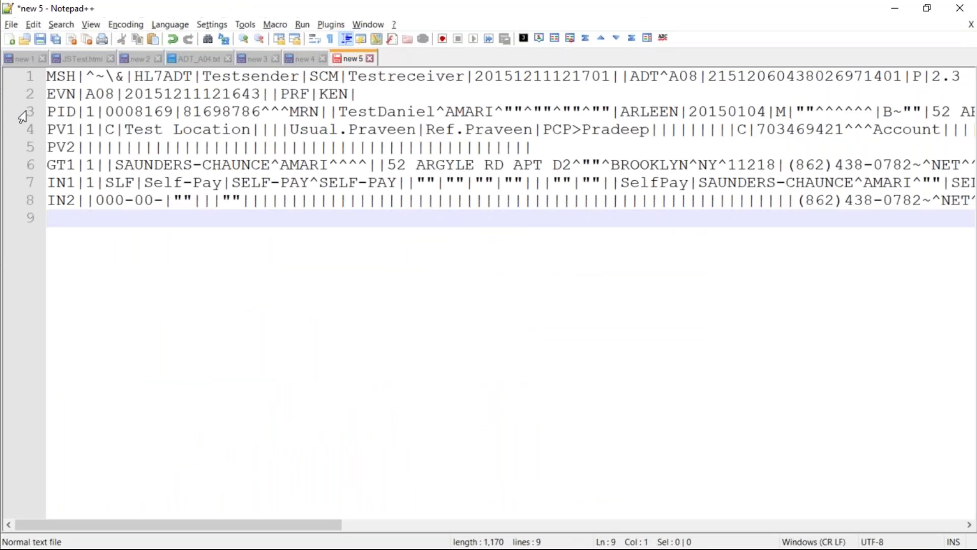
Paste two extra copies of the PID line above the PV1 line
left_click(23, 113)
left_click(31, 134)
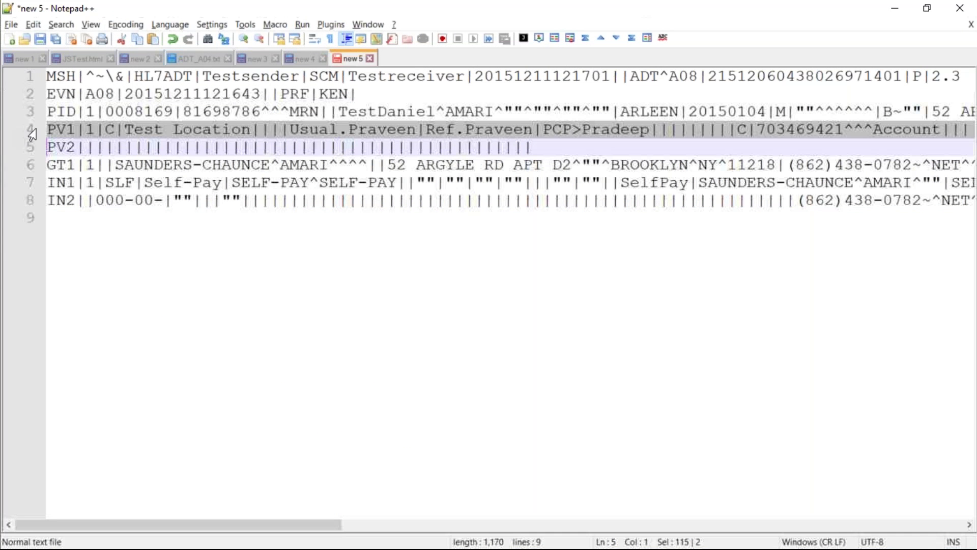
left_click(52, 130)
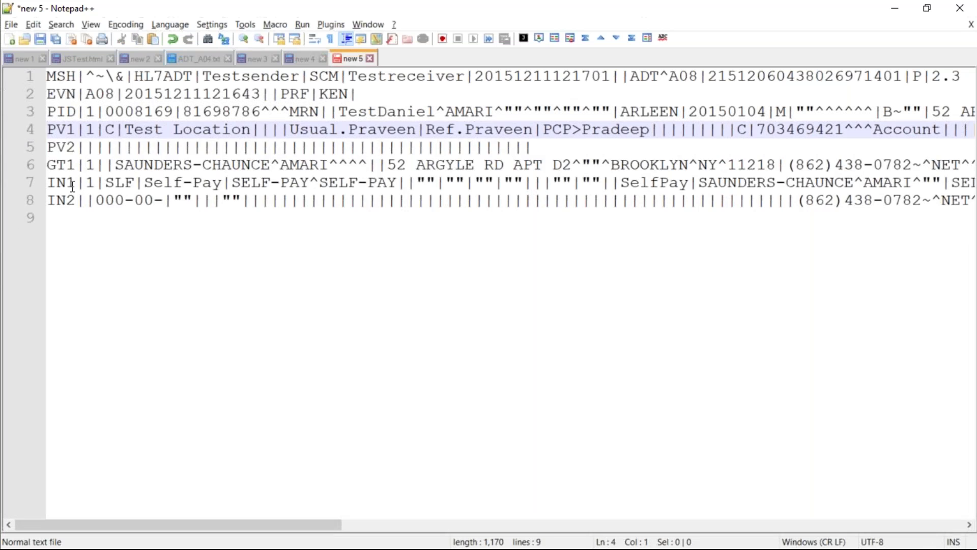
key("Return")
left_click(62, 131)
key("ctrl+v")
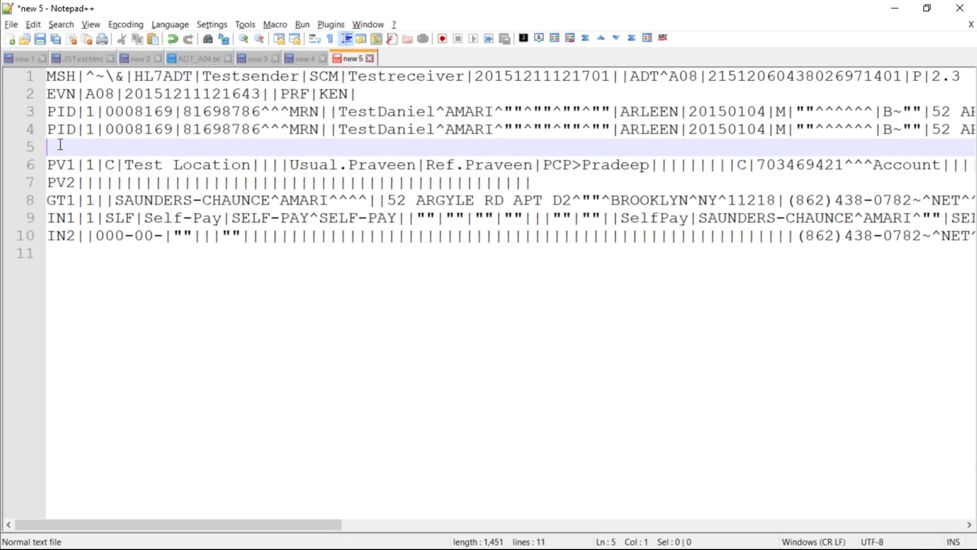
key("ctrl+v")
Set the document's syntax highlighting language to JavaScript
left_click(172, 29)
mouse_move(187, 160)
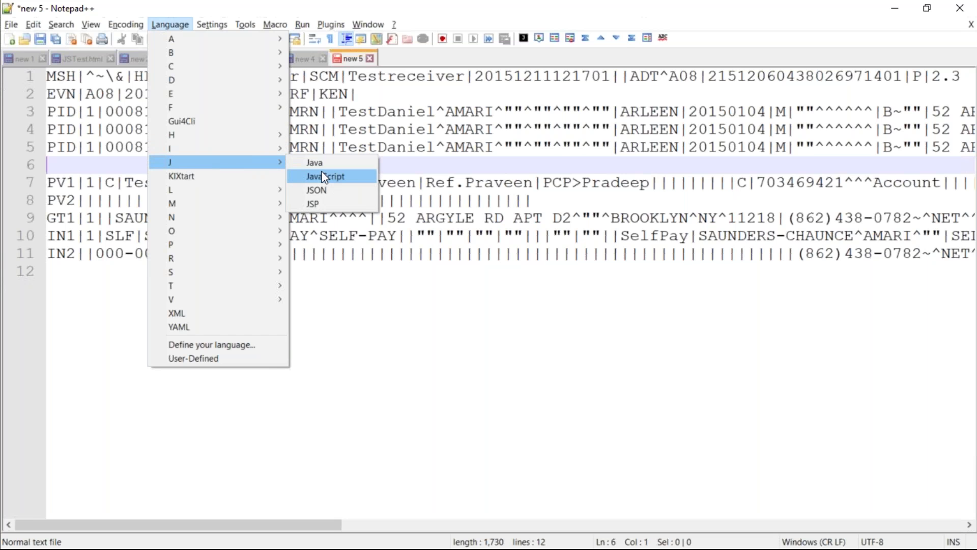
left_click(321, 175)
Renumber the second and third PID set IDs to 2 and 3, then minimize Notepad++
left_click(104, 129)
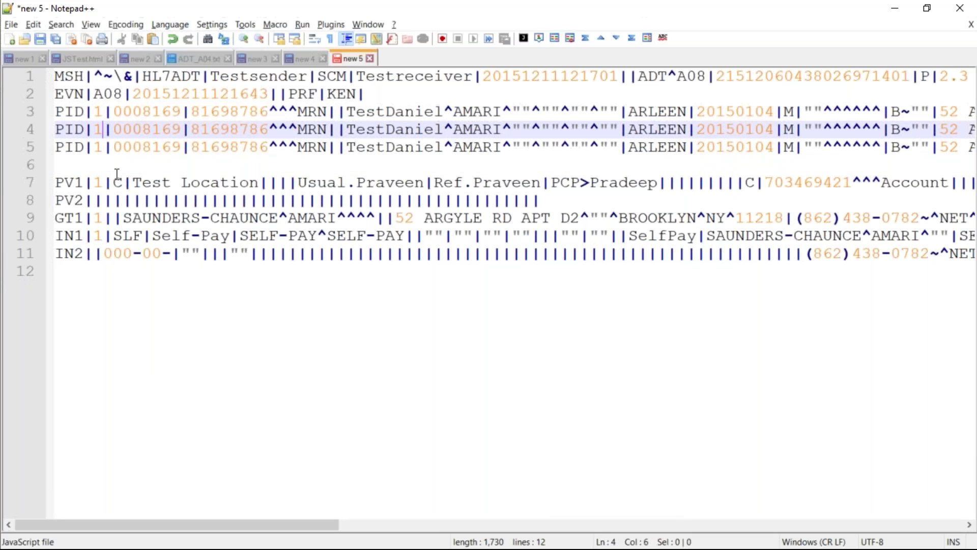
key("BackSpace")
type("2")
left_click(106, 148)
key("BackSpace")
type("3")
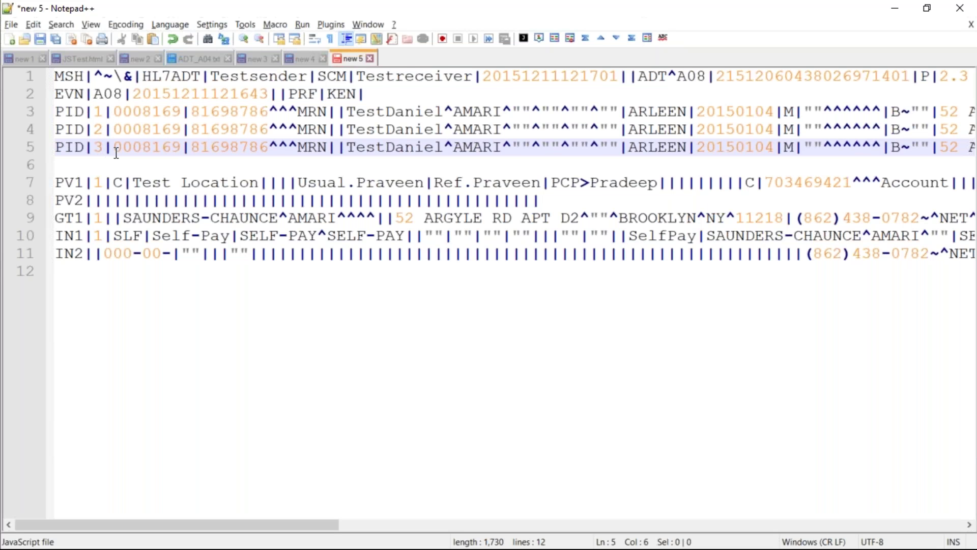
left_click(893, 14)
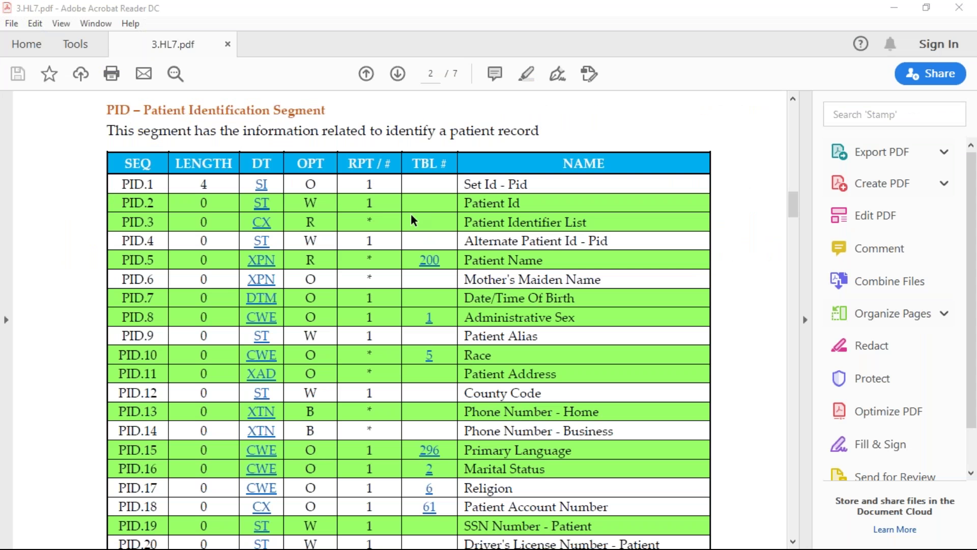
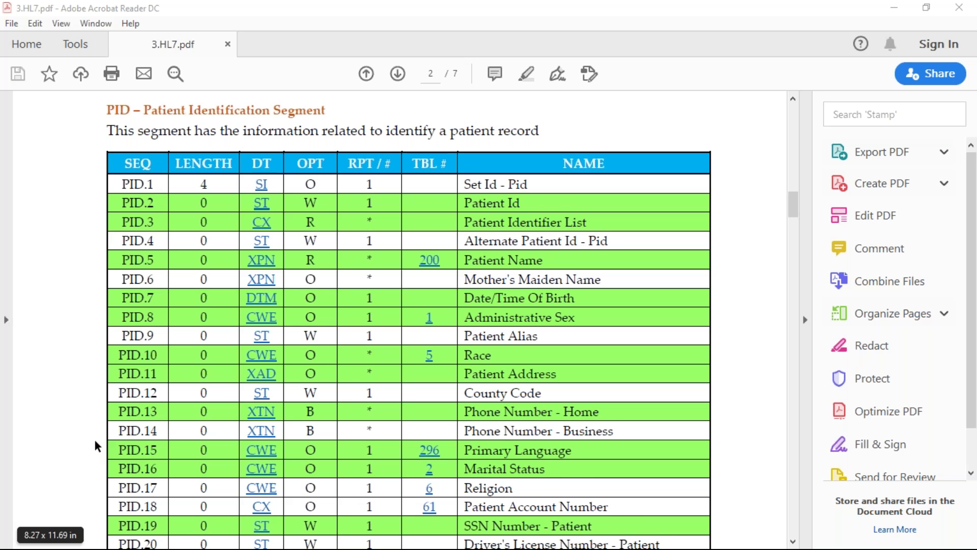
Scroll the PID field table down to the PID.13 home and PID.14 business phone fields
scroll(97, 446, "down", 5)
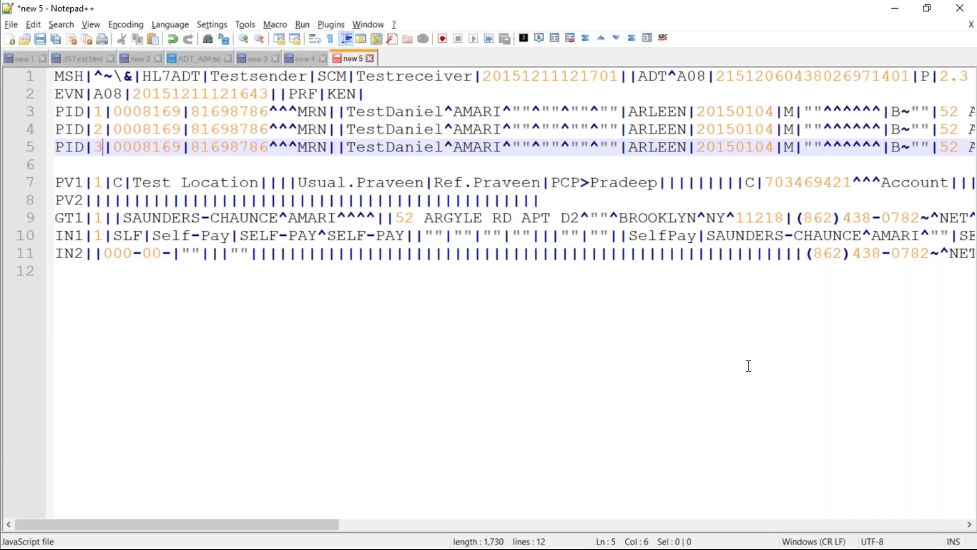
left_click_drag(222, 529, 671, 538)
left_click_drag(279, 147, 285, 147)
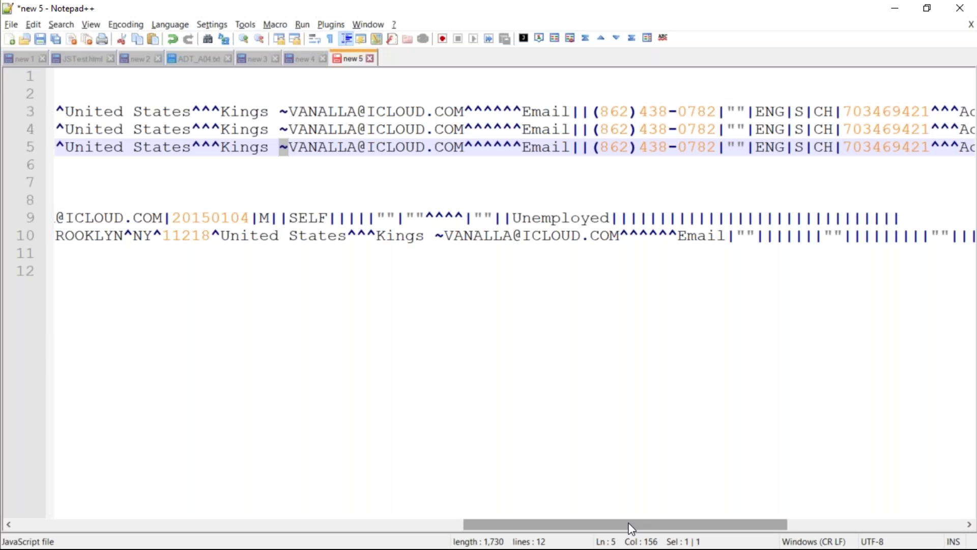
left_click_drag(630, 527, 735, 527)
left_click_drag(412, 148, 286, 146)
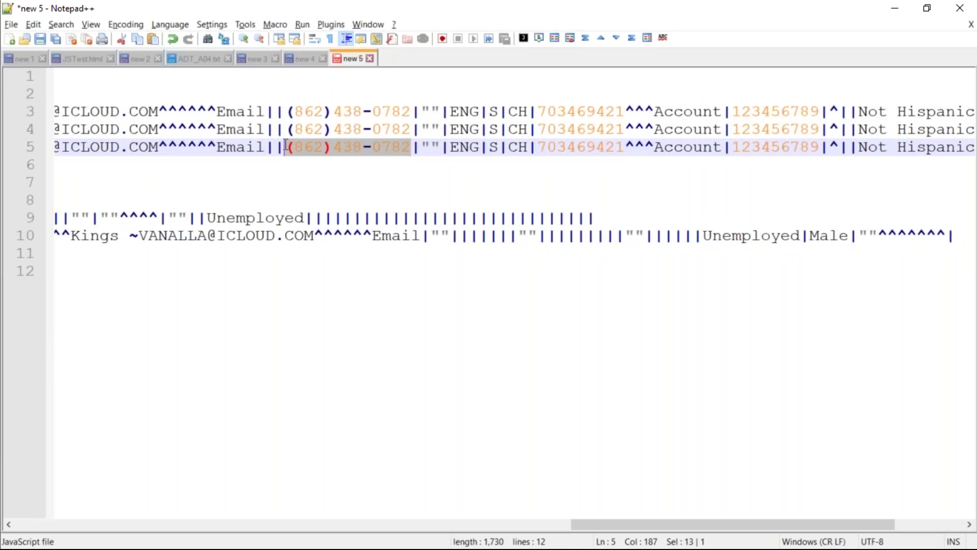
left_click(286, 160)
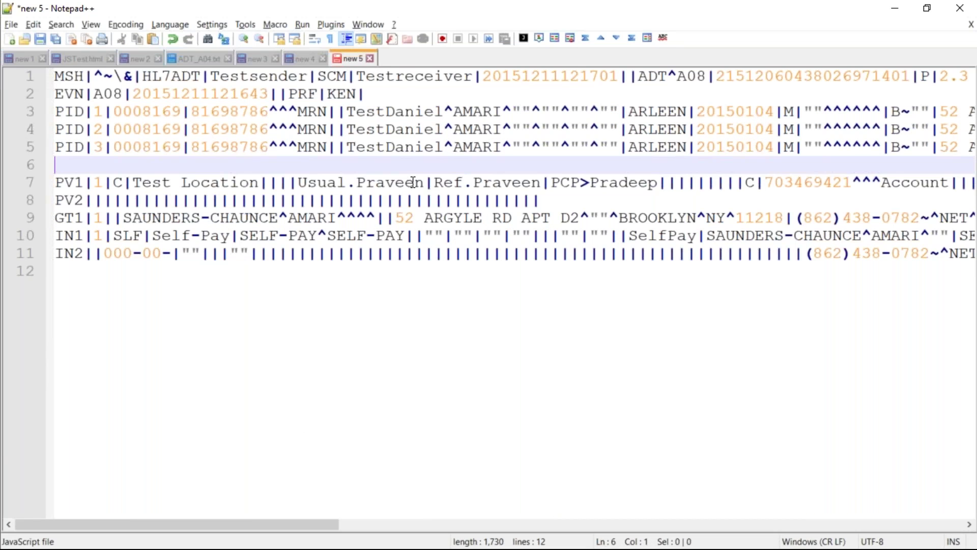
Turn on word wrap, add blank lines above the PID|2 and PID|1 lines, and select the PID|1 phone number
left_click(84, 24)
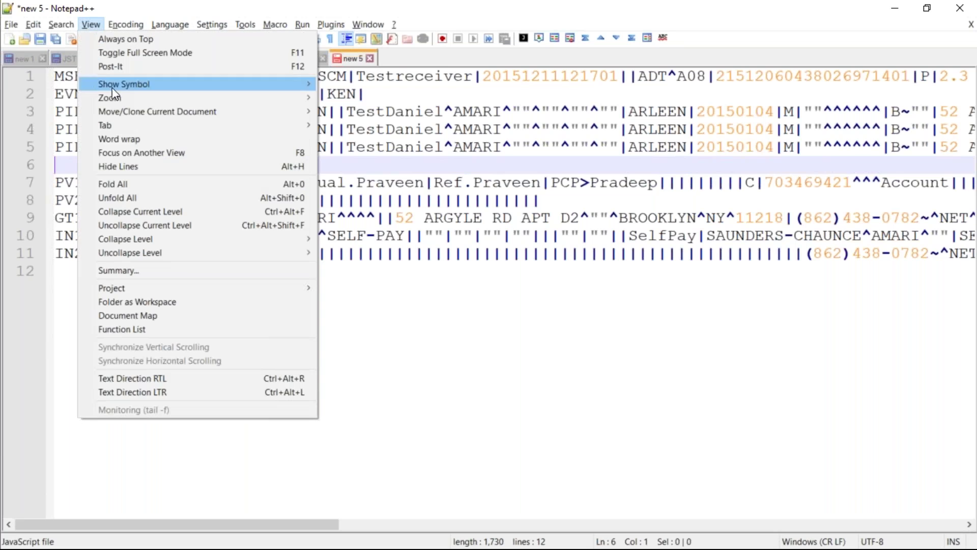
left_click(156, 139)
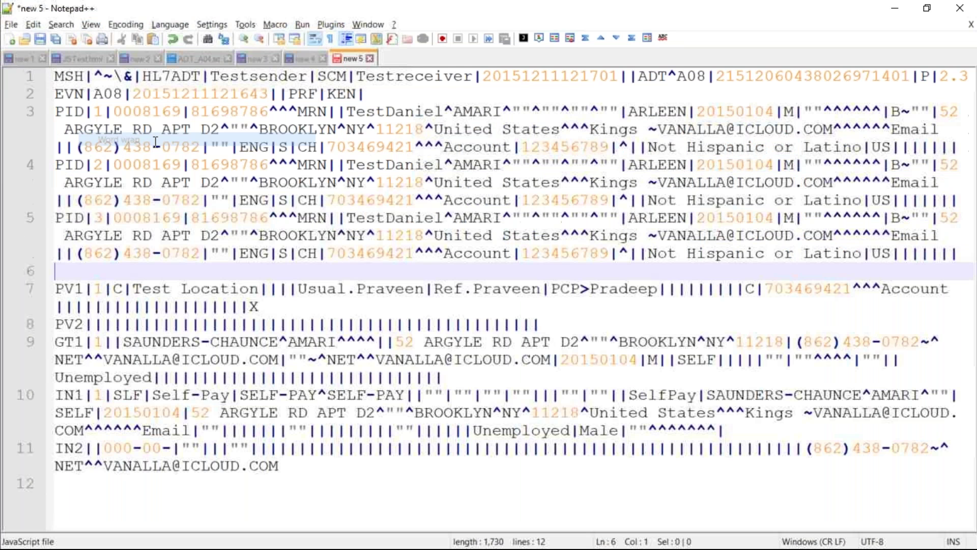
left_click(58, 167)
key("Return")
key("Return")
key("Return")
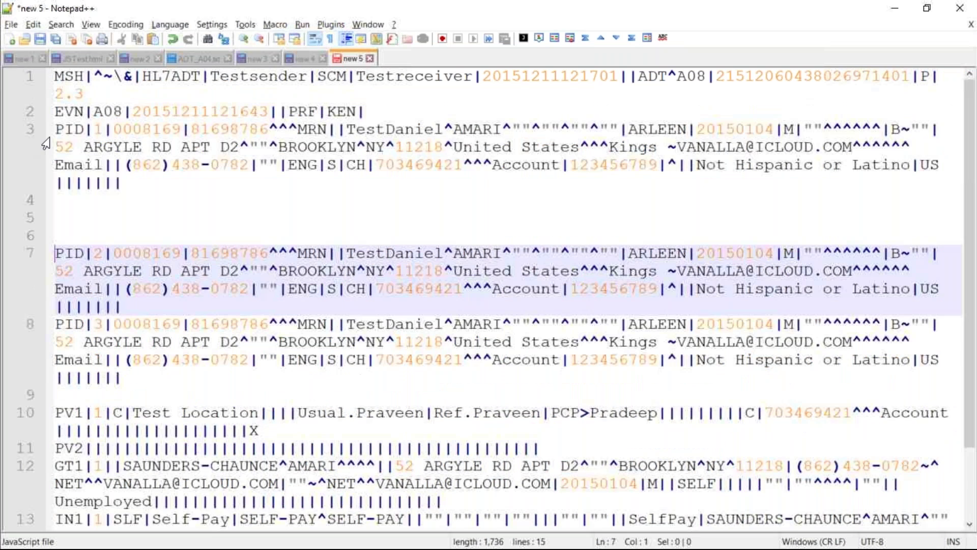
left_click(56, 128)
key("Return")
key("Return")
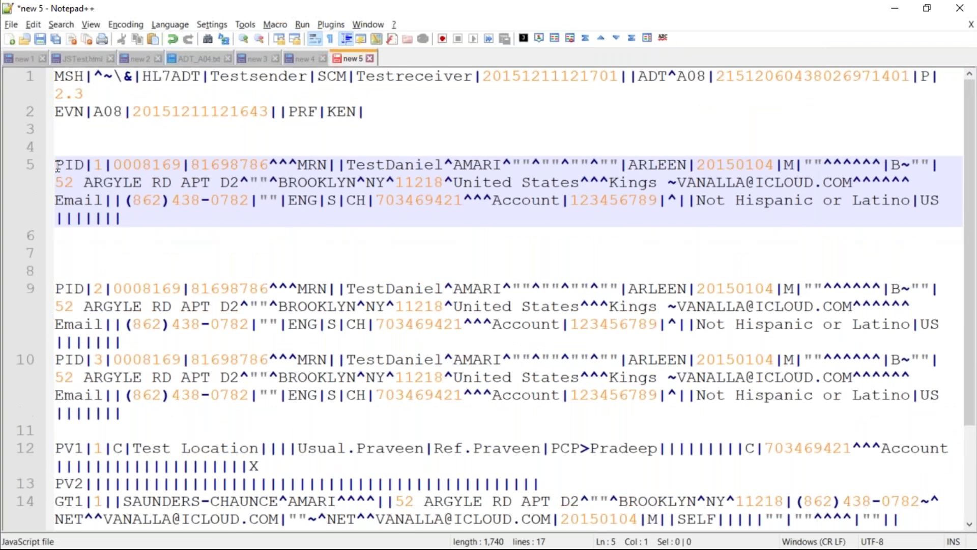
left_click_drag(125, 200, 243, 220)
left_click(246, 202)
Type a '~' separator and a second phone number after the PID|1 phone, and check it against the original
type("~")
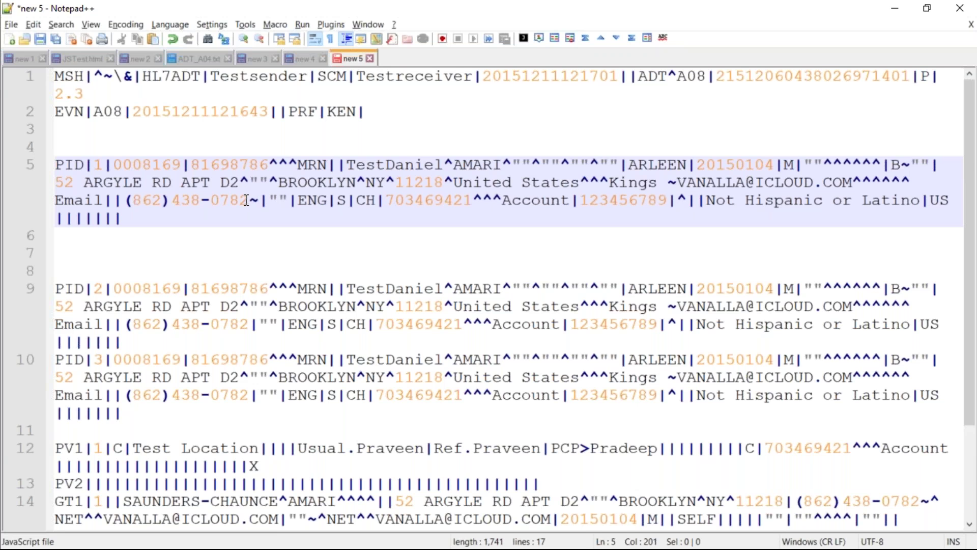
left_click_drag(248, 199, 131, 199)
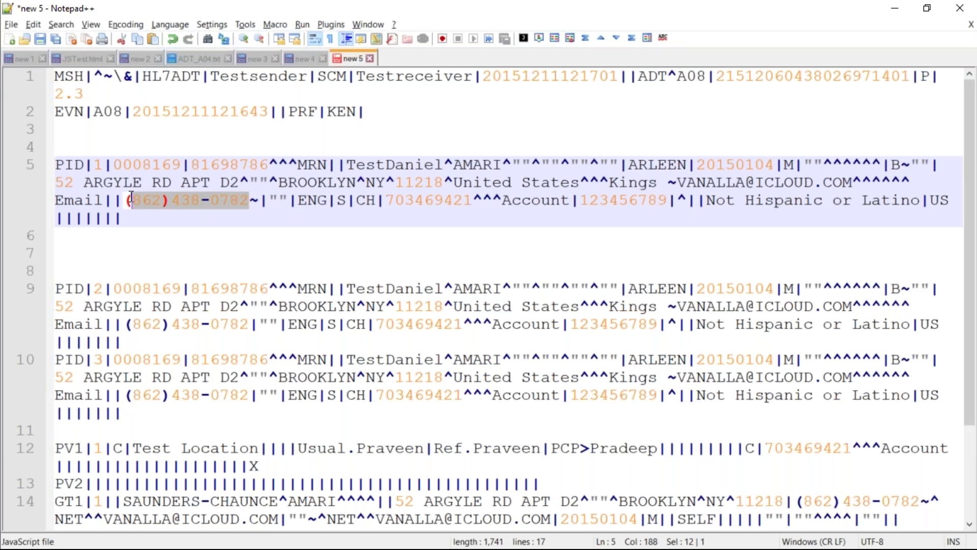
left_click(258, 199)
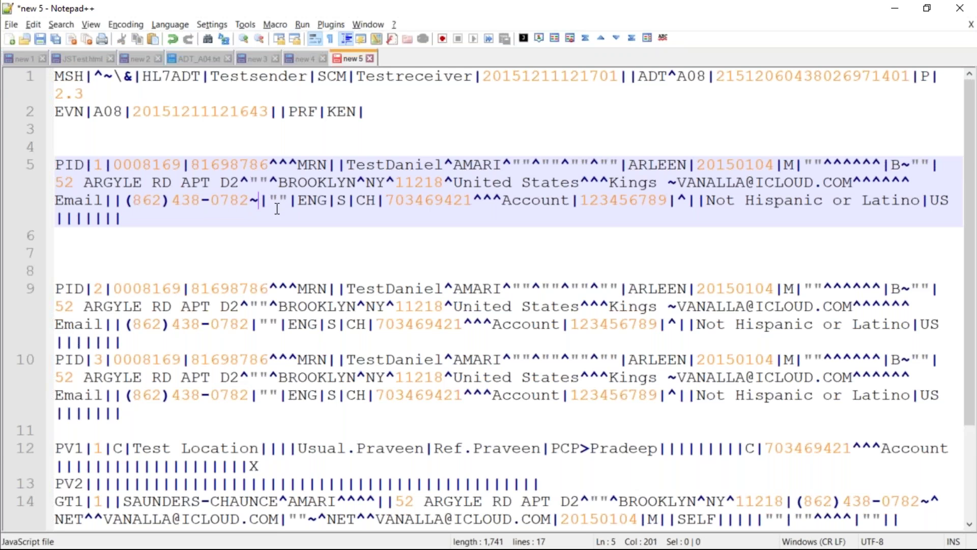
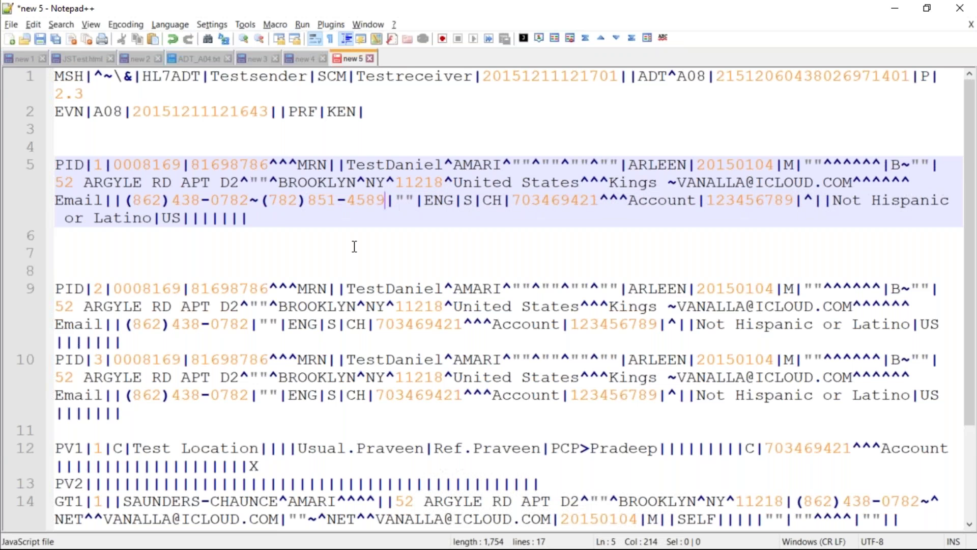
left_click(260, 201)
left_click_drag(270, 201, 384, 201)
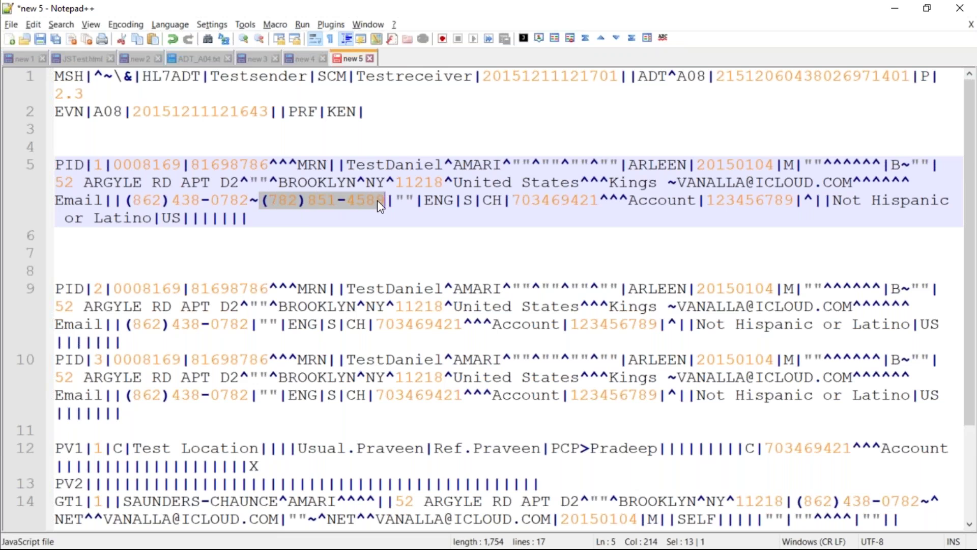
left_click_drag(127, 202, 244, 202)
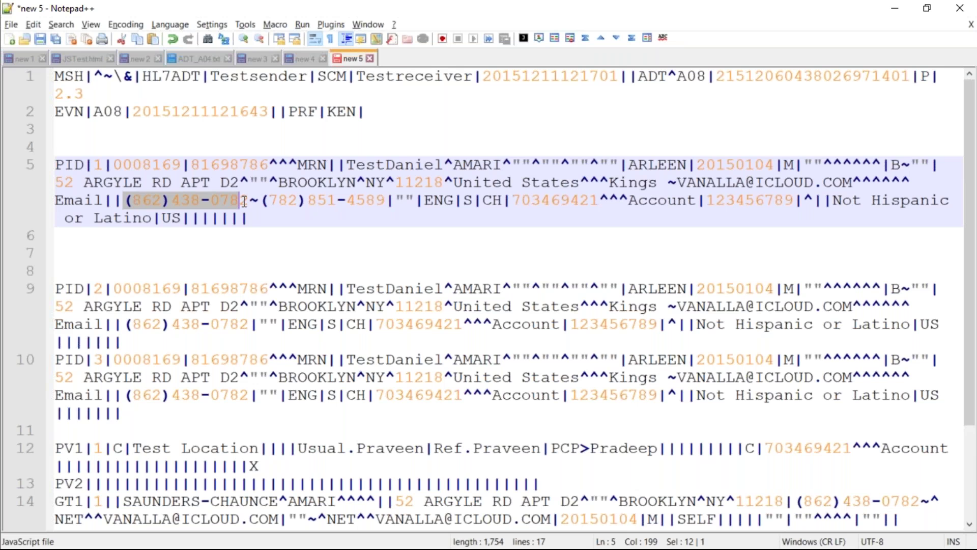
left_click(256, 230)
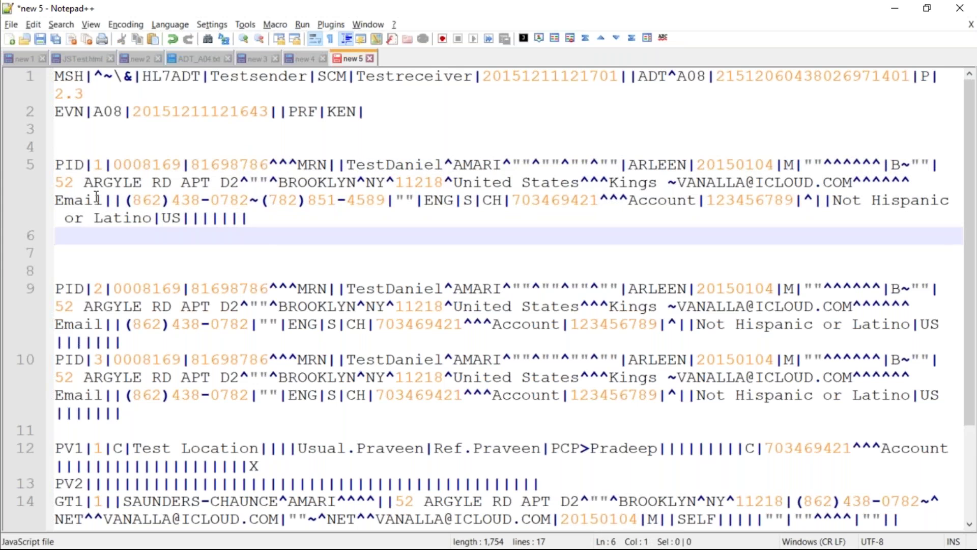
left_click_drag(126, 202, 385, 201)
left_click(360, 231)
left_click_drag(249, 201, 258, 201)
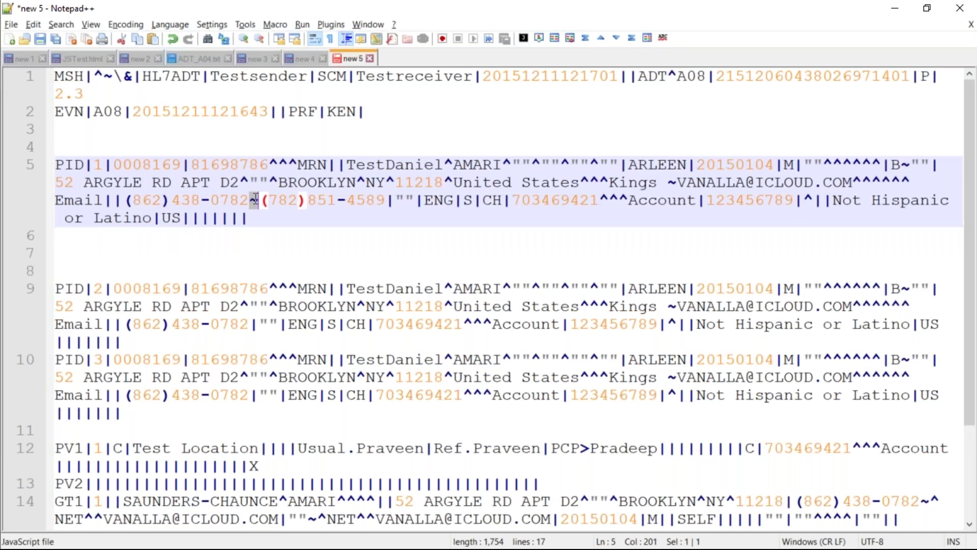
left_click(254, 232)
left_click(250, 200)
type("|")
key("Right")
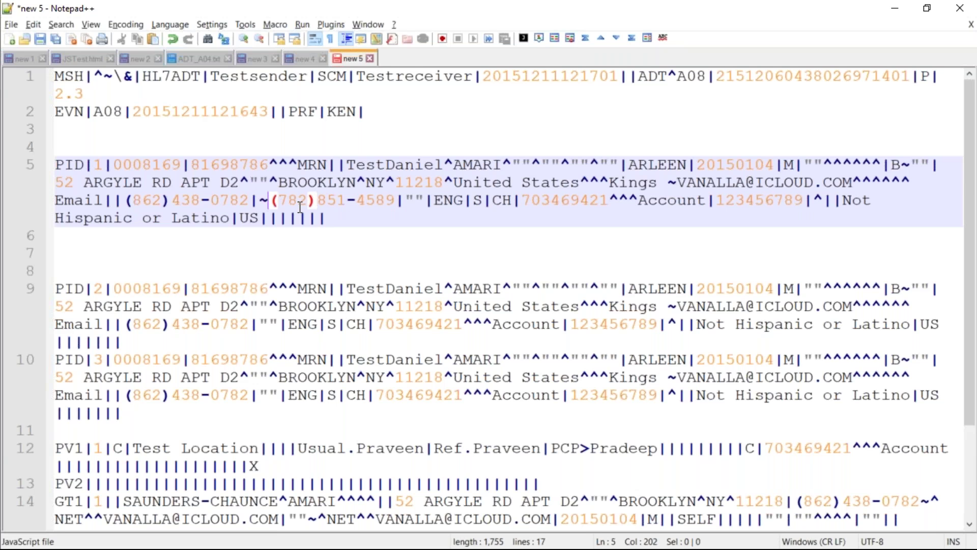
type("|")
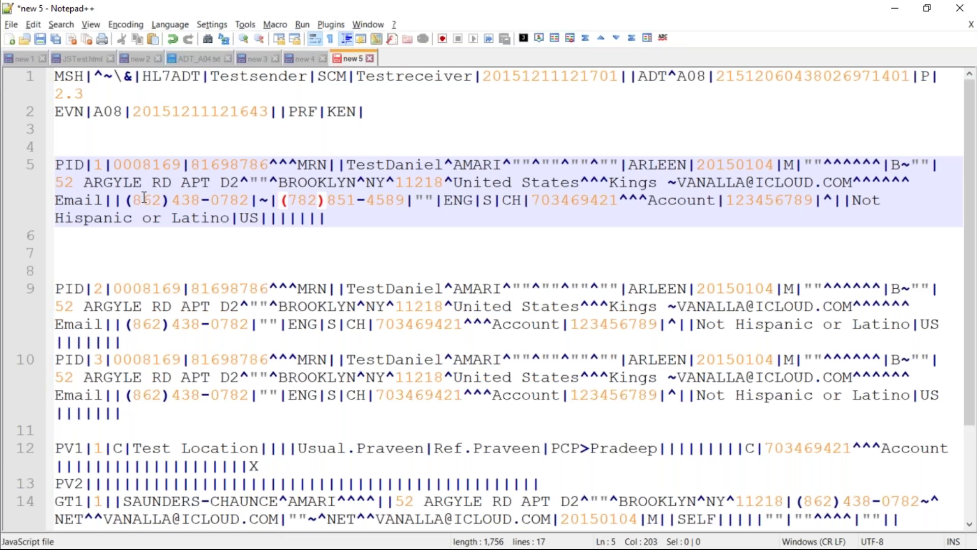
left_click(124, 201)
left_click_drag(124, 201, 405, 200)
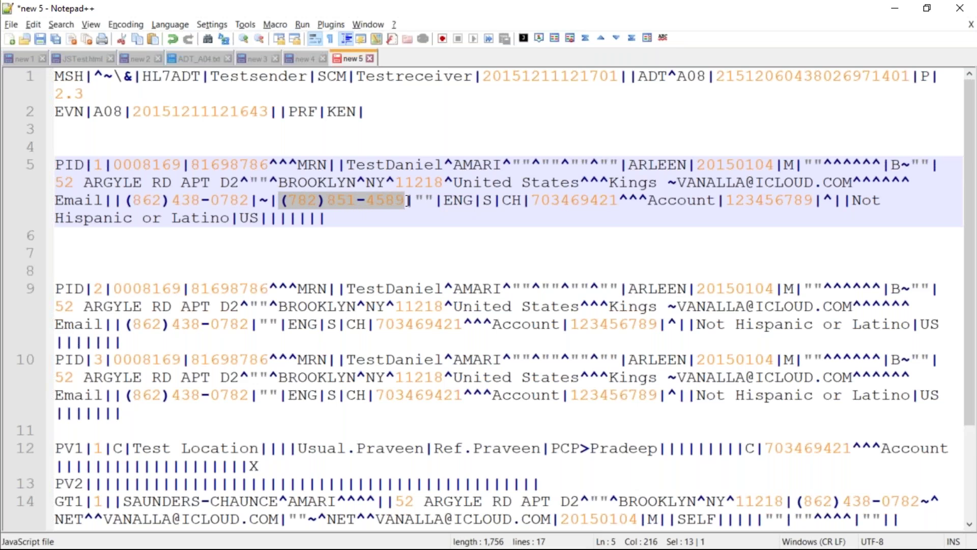
left_click(273, 199)
left_click(259, 200)
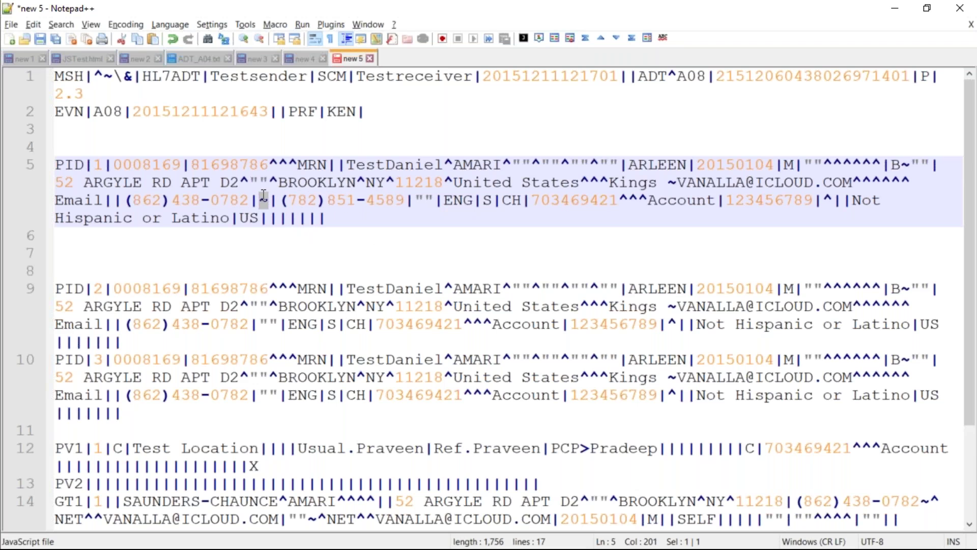
key("BackSpace")
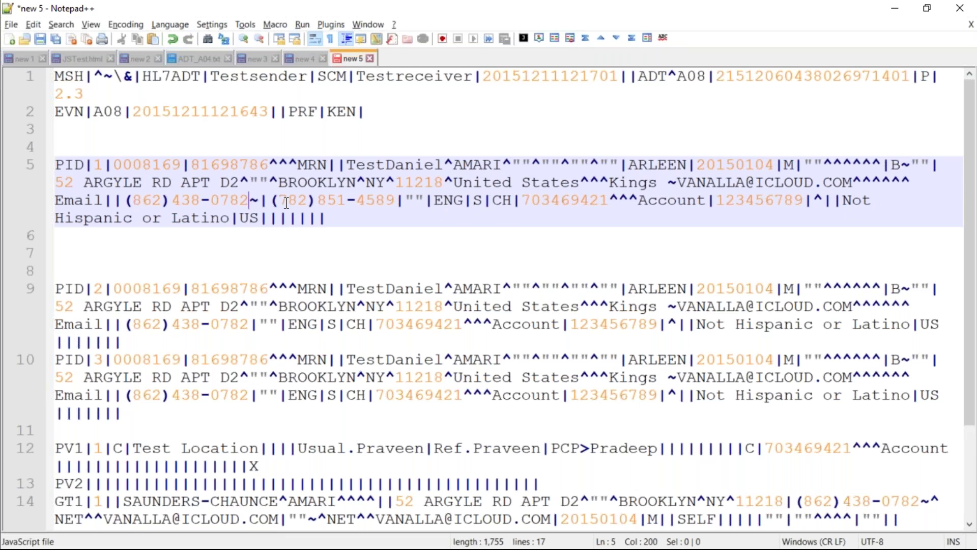
key("Right")
key("Delete")
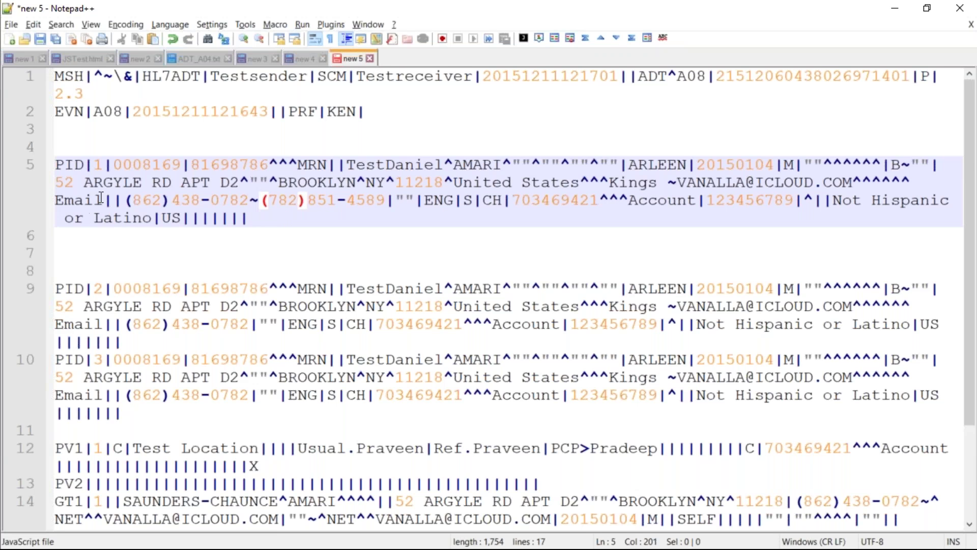
left_click_drag(125, 200, 467, 201)
left_click(468, 201)
left_click_drag(127, 202, 250, 203)
left_click(250, 203)
left_click_drag(126, 200, 376, 200)
left_click(262, 200)
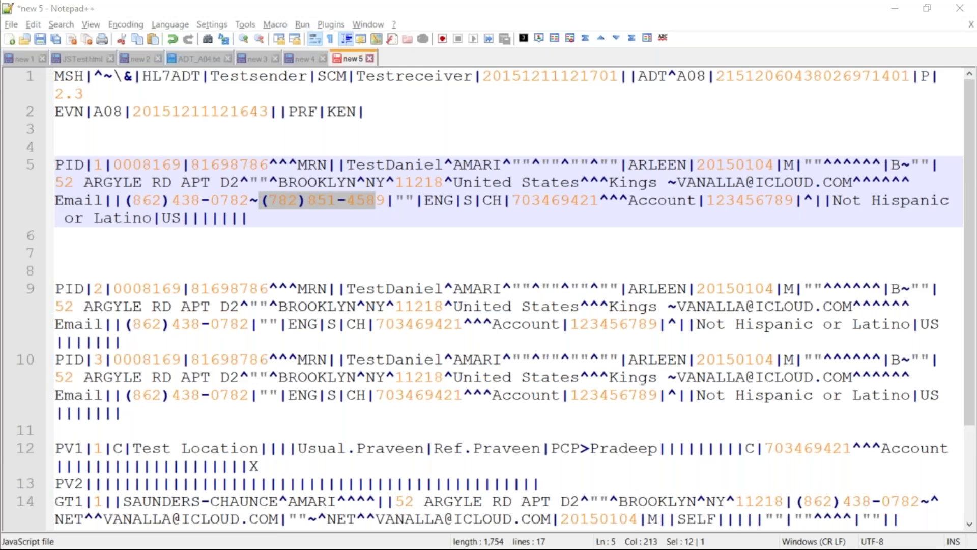
left_click(306, 221)
left_click_drag(131, 200, 383, 197)
left_click(381, 234)
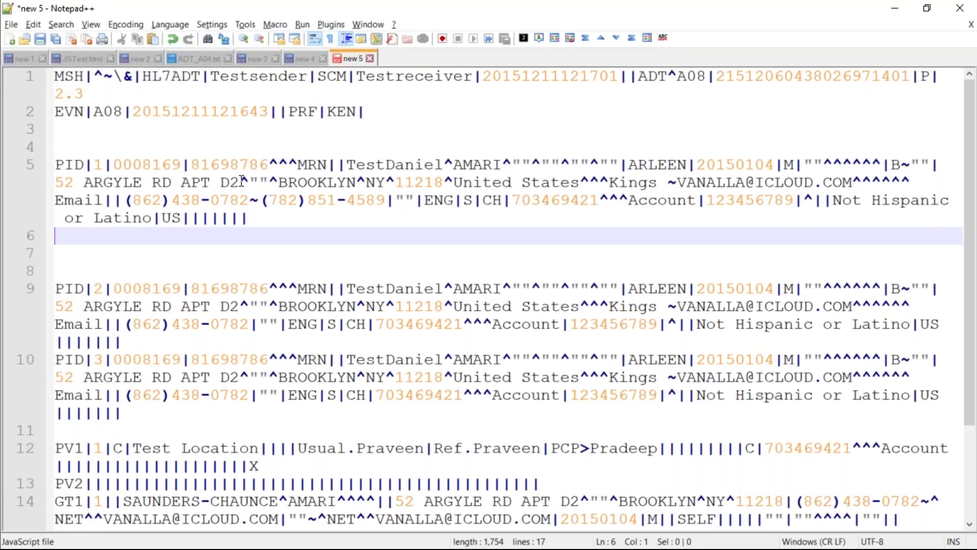
left_click_drag(58, 183, 916, 187)
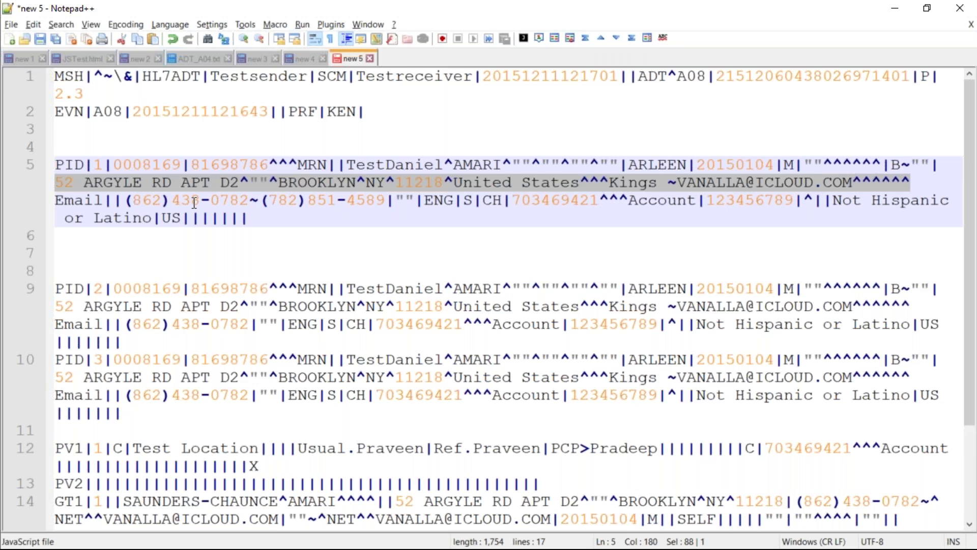
left_click(670, 182)
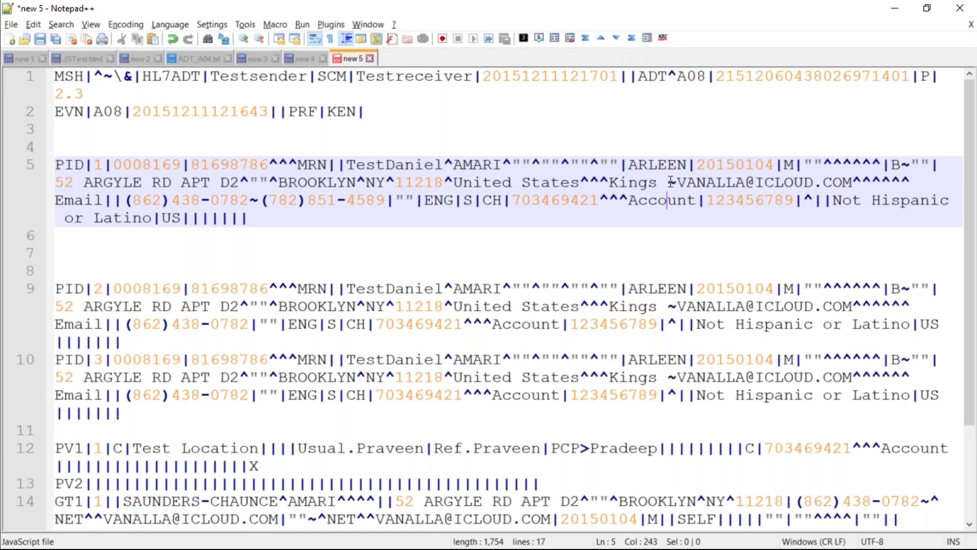
left_click_drag(669, 182, 677, 183)
left_click_drag(57, 182, 660, 183)
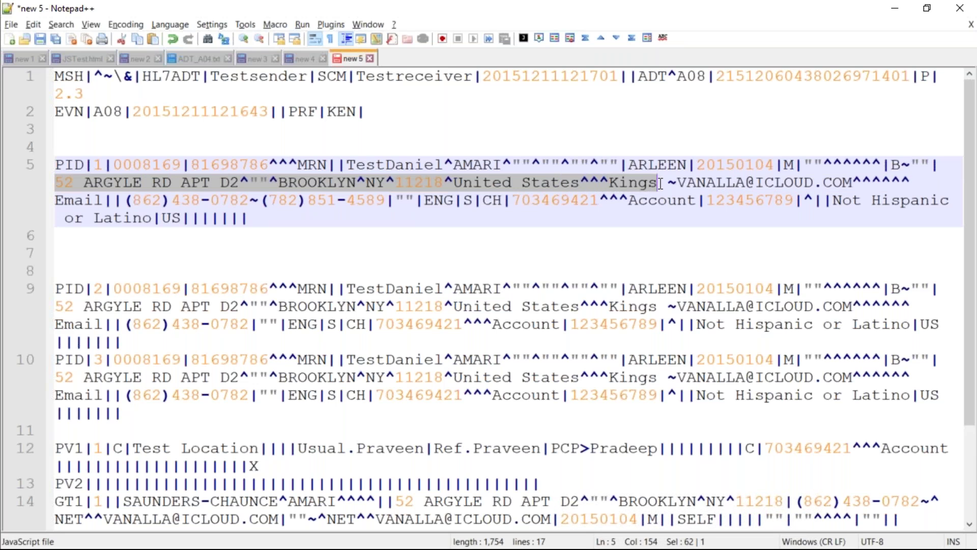
left_click_drag(680, 181, 851, 182)
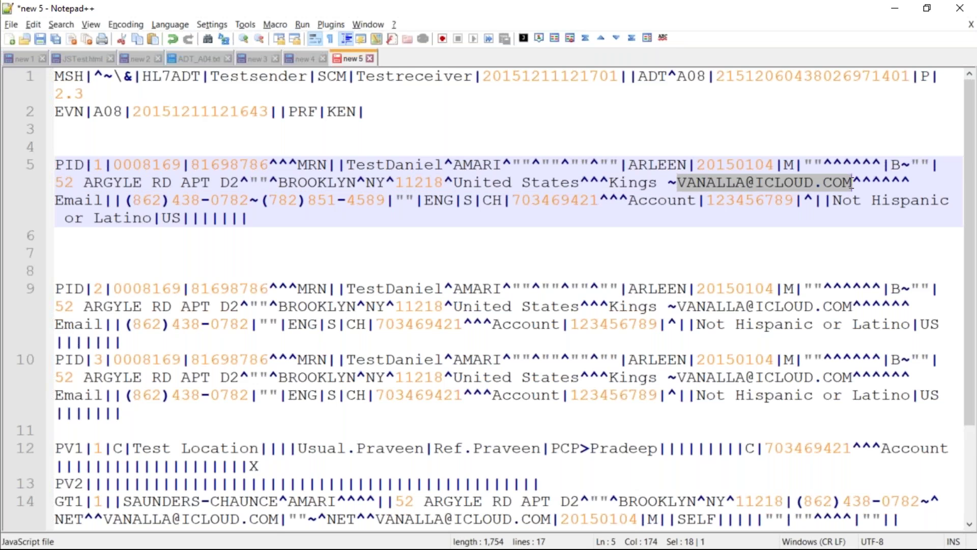
left_click(793, 220)
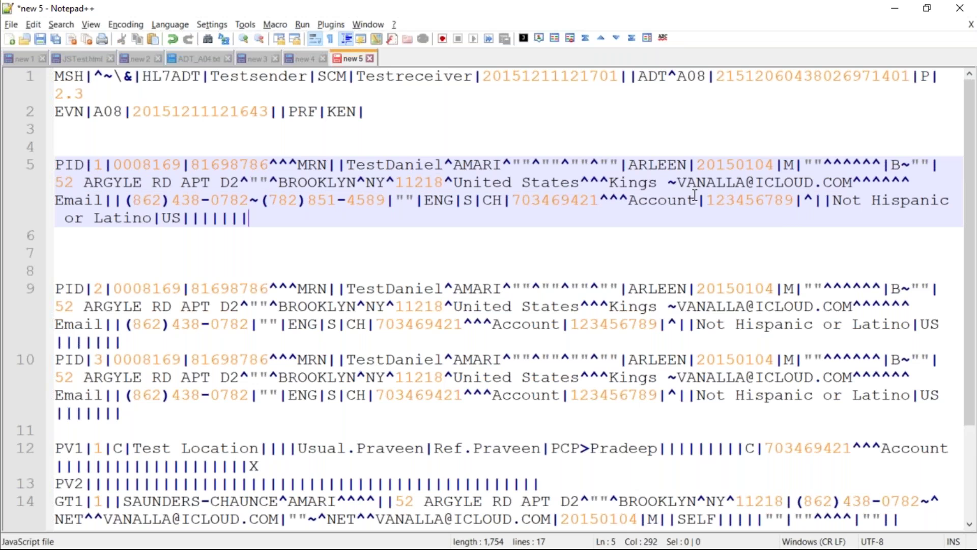
left_click_drag(679, 182, 771, 189)
left_click_drag(670, 183, 599, 183)
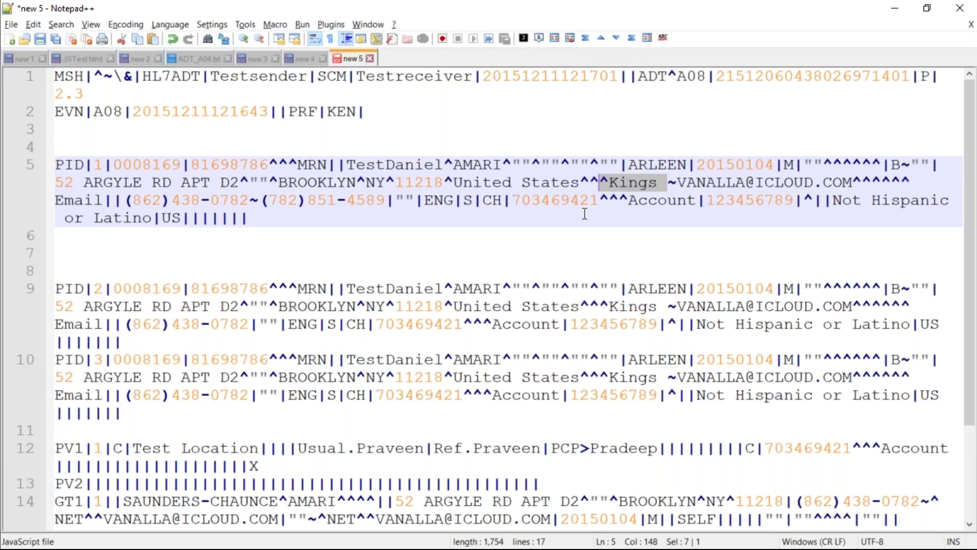
key("End")
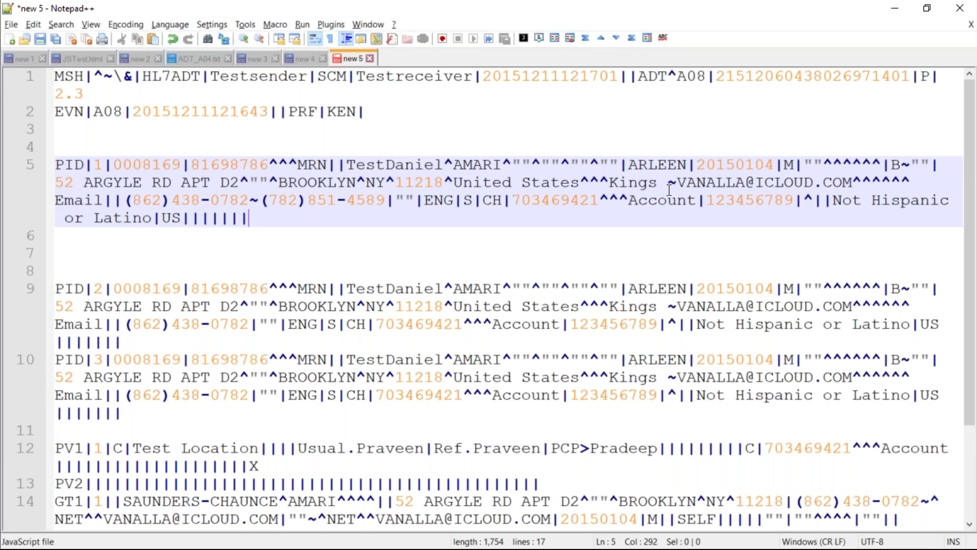
Scroll through the HL7 message once more, then switch to the 3.HL7.pdf window
scroll(388, 313, "down", 2)
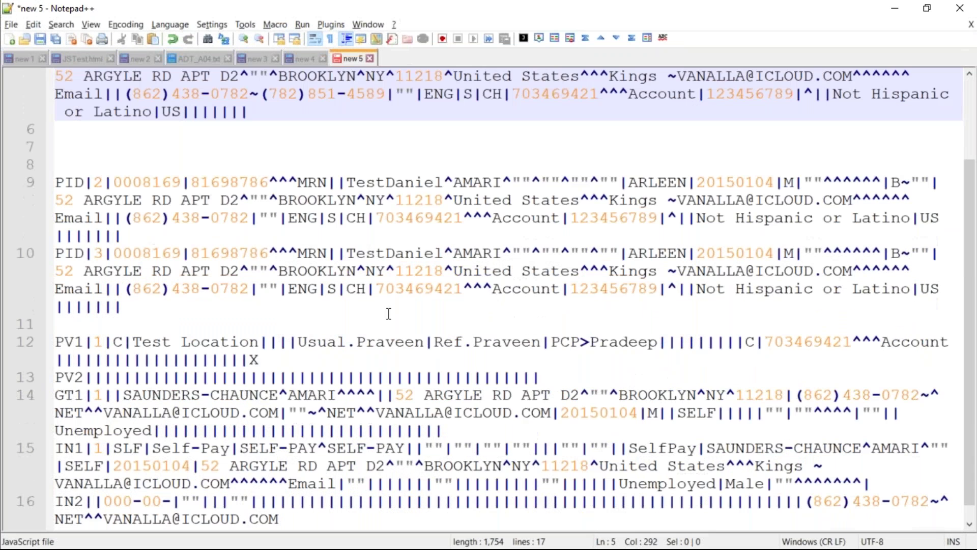
scroll(388, 313, "up", 1)
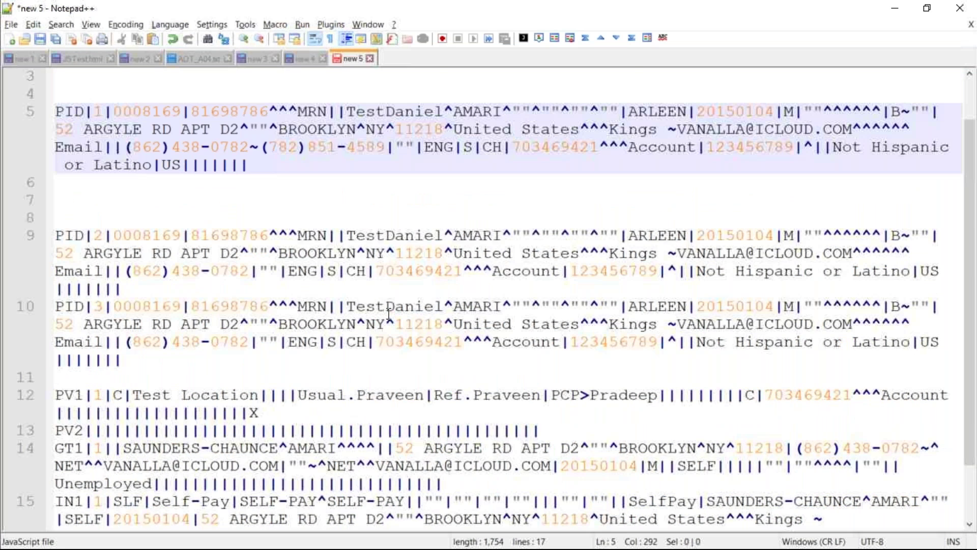
scroll(389, 313, "up", 1)
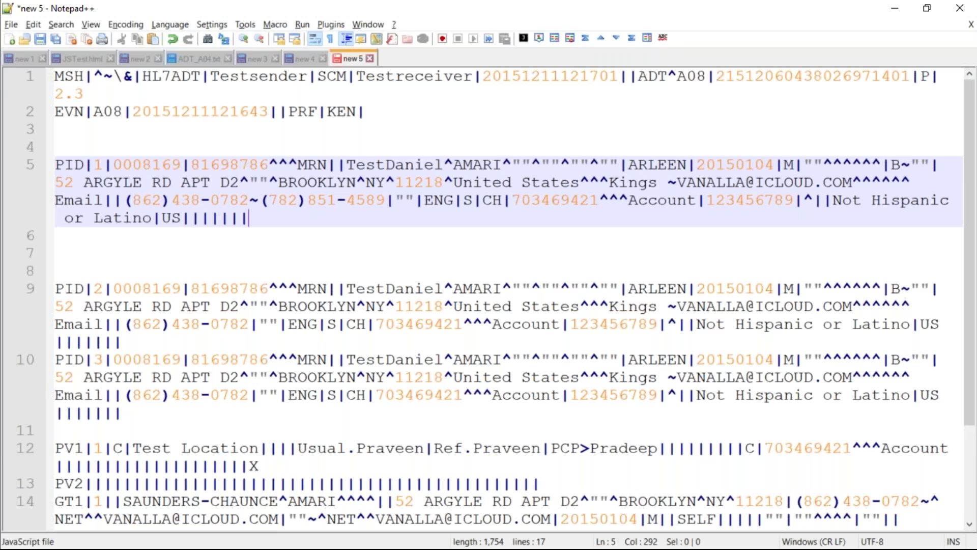
key("alt+Tab")
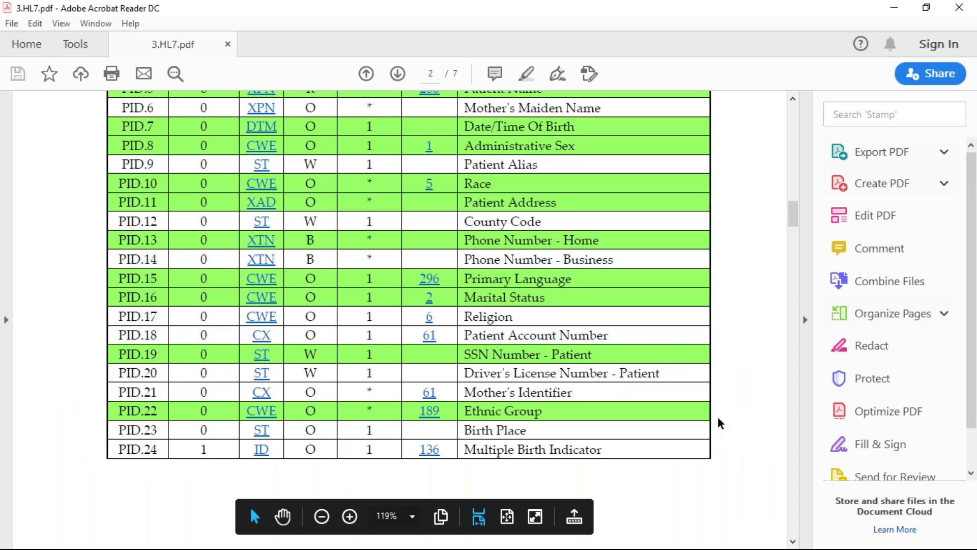
Scroll past PID.40 to the PV1 – Patient Visit Segment table on page 3
scroll(718, 419, "down", 1)
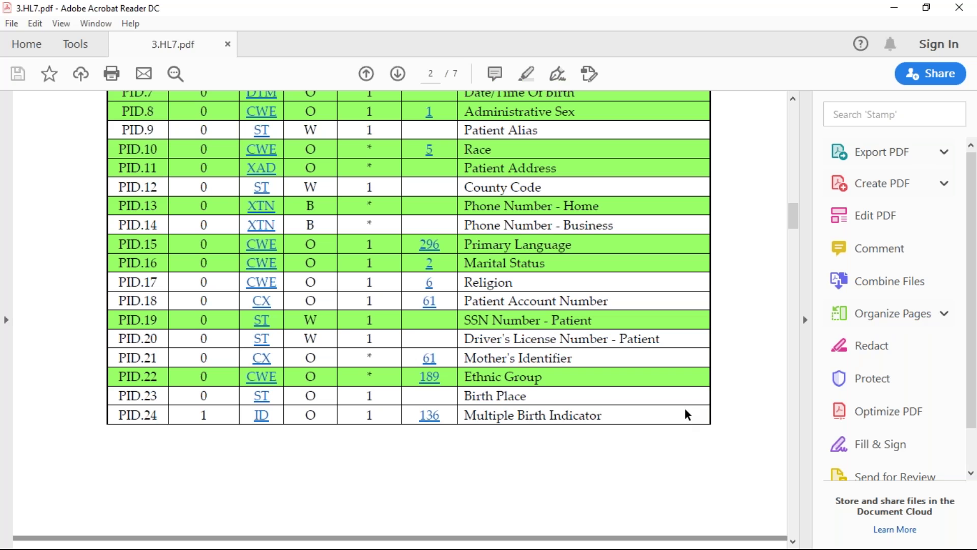
scroll(685, 410, "down", 10)
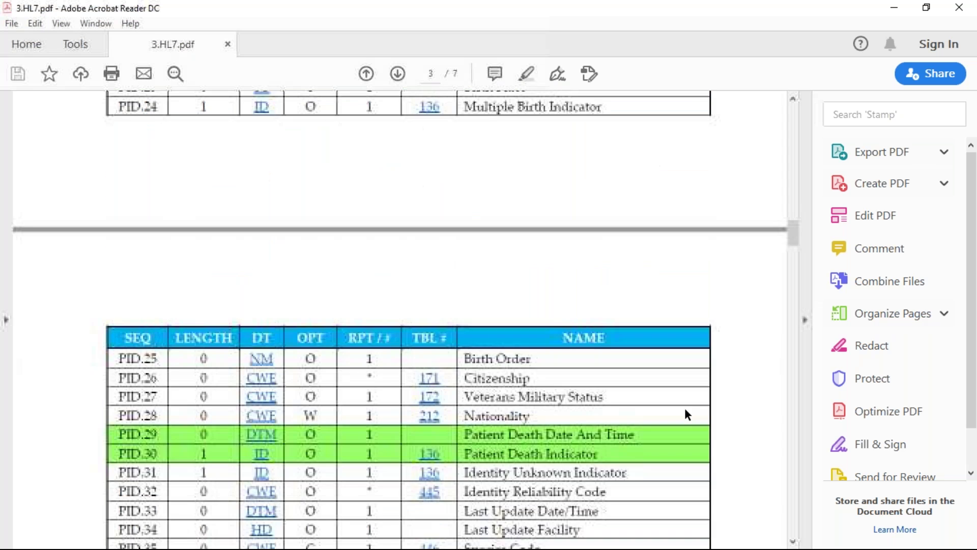
scroll(684, 410, "down", 3)
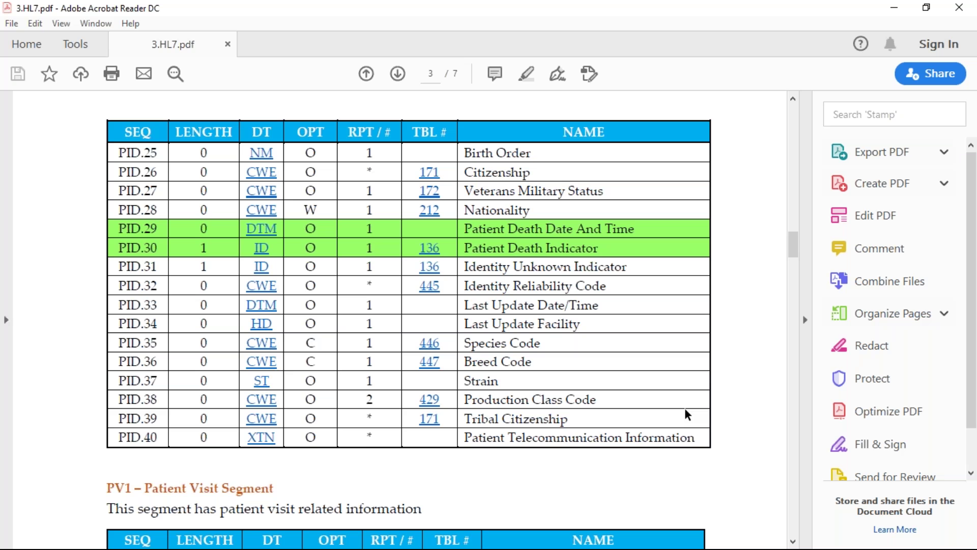
scroll(685, 408, "down", 6)
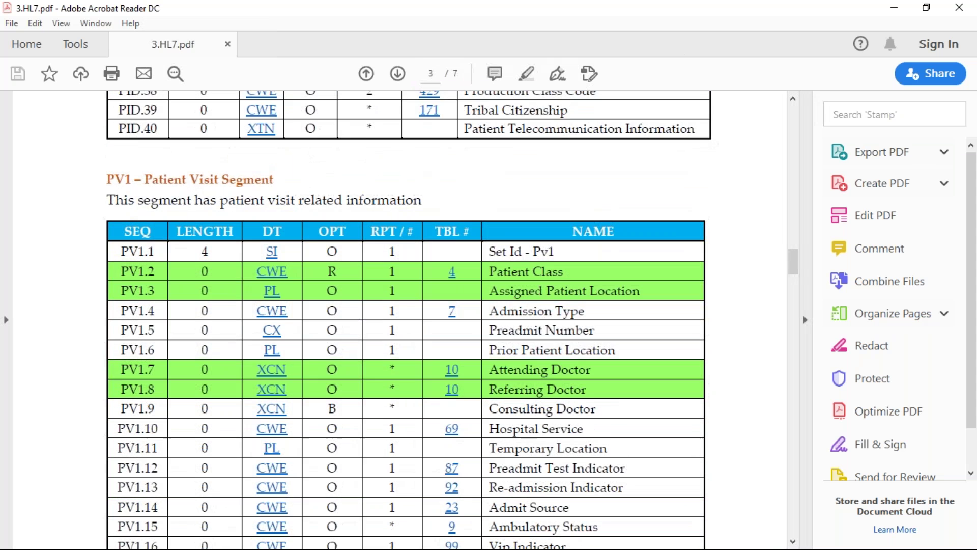
scroll(406, 319, "down", 2)
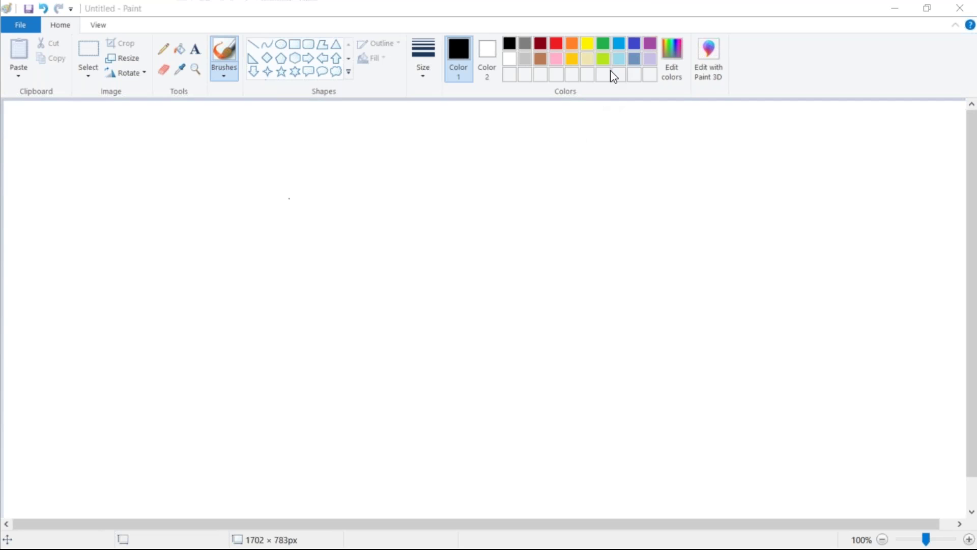
left_click(634, 43)
left_click_drag(223, 154, 278, 172)
left_click(284, 314)
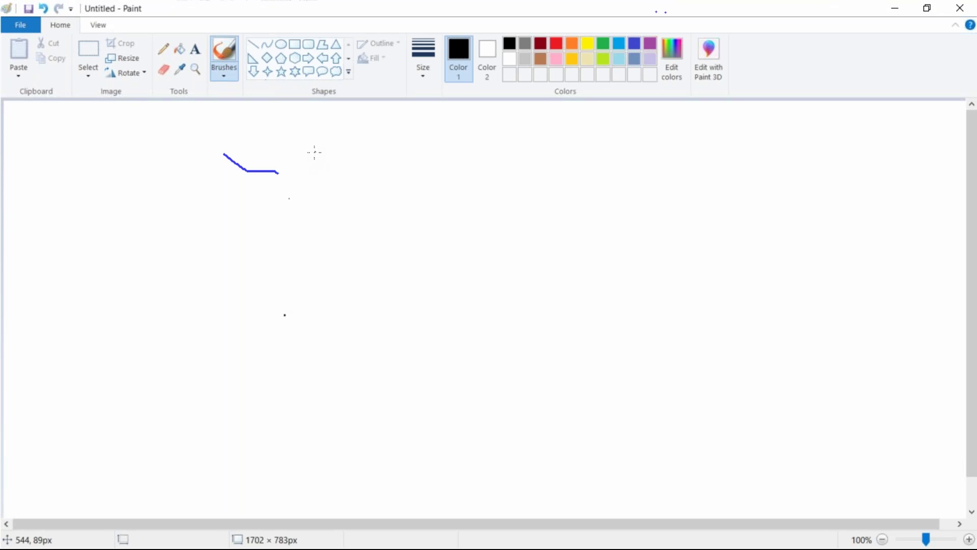
key("ctrl+z")
key("ctrl+z")
left_click(656, 13)
key("Escape")
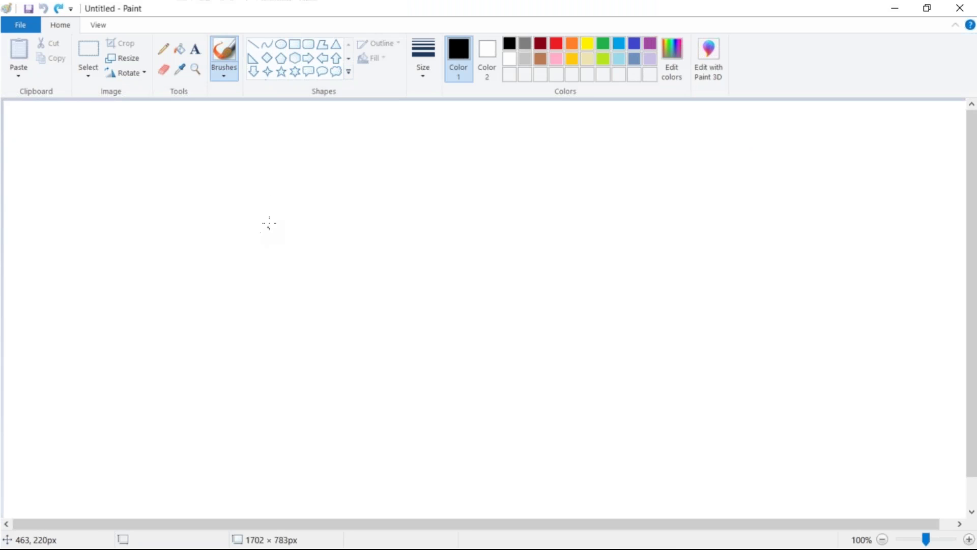
Draw three rectangles side by side across the canvas
left_click(295, 44)
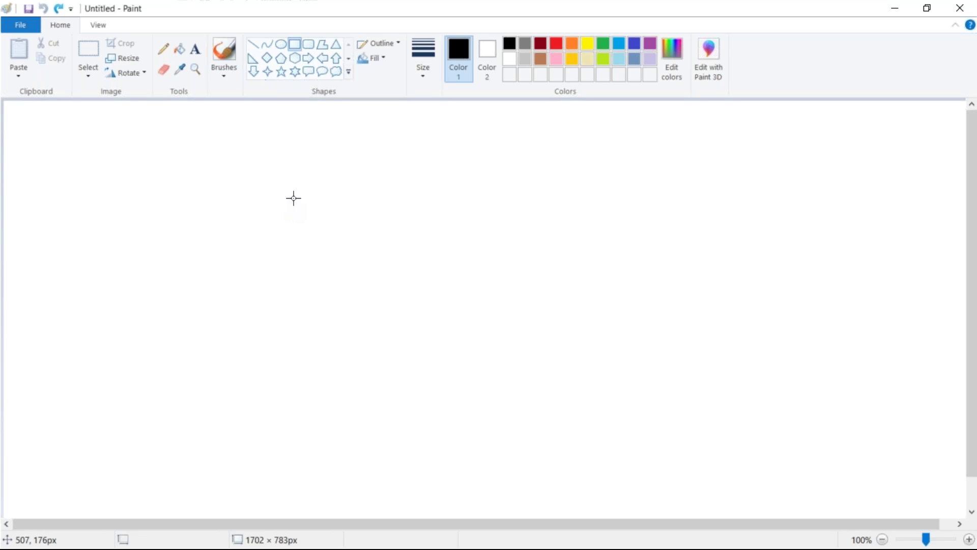
left_click_drag(301, 186, 374, 275)
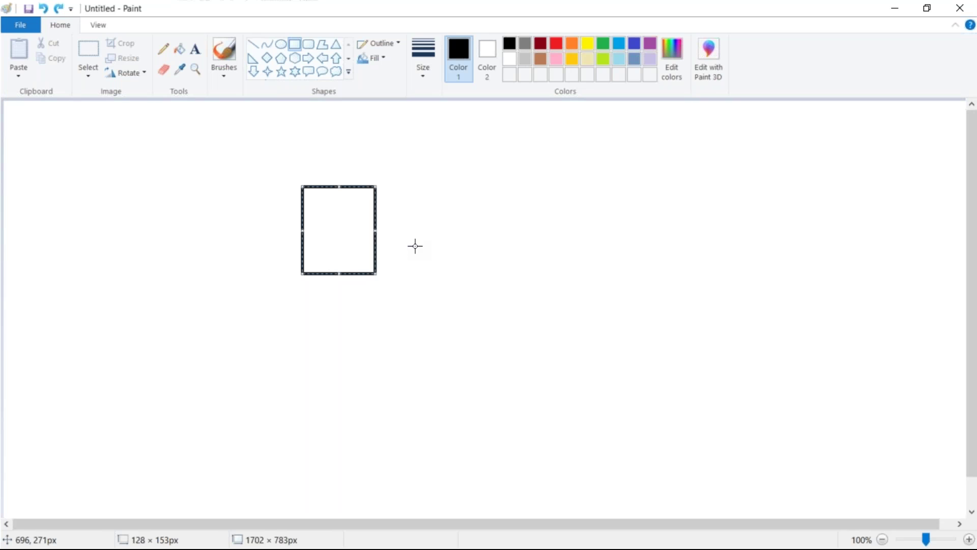
left_click_drag(439, 180, 513, 270)
left_click_drag(563, 177, 641, 271)
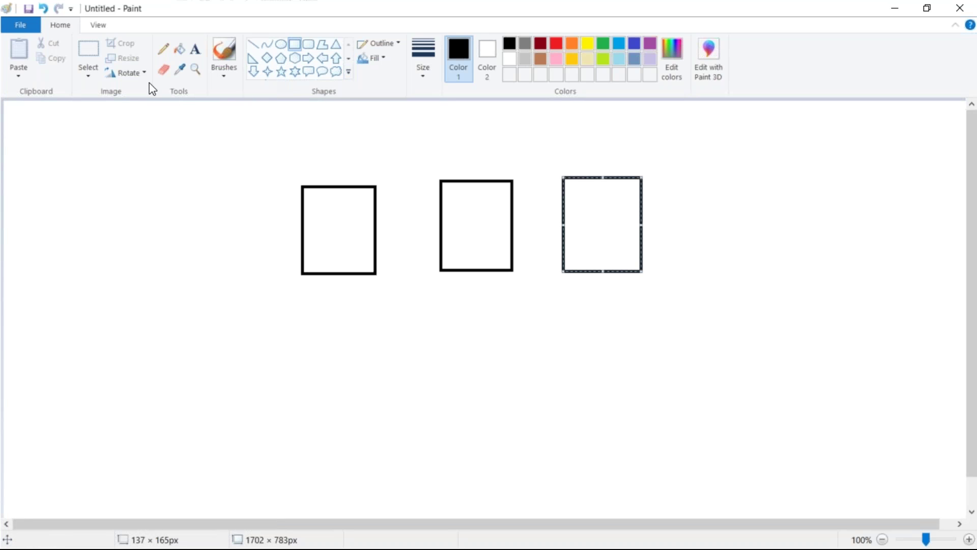
Label the three boxes PM1, PM2 and PM3 with the Text tool
left_click(195, 48)
left_click(319, 226)
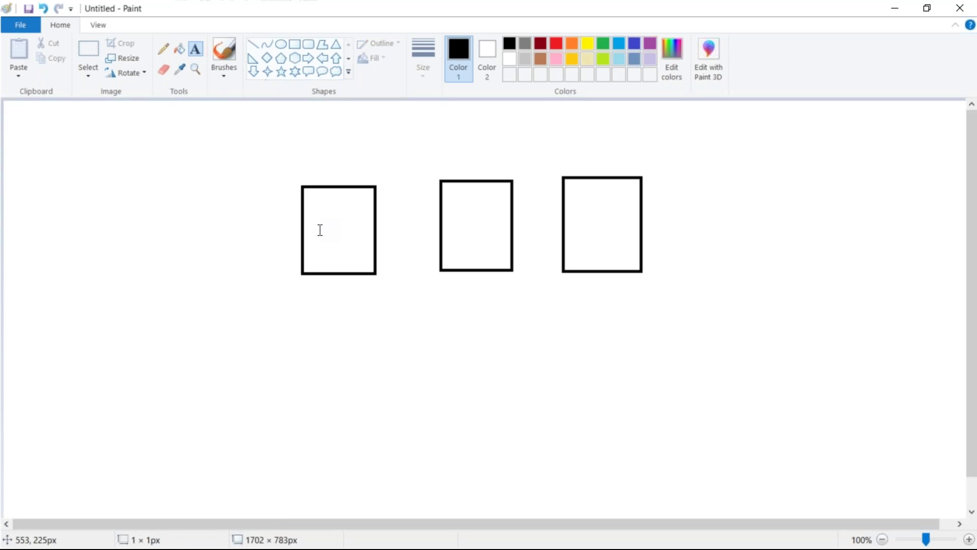
type("PM1")
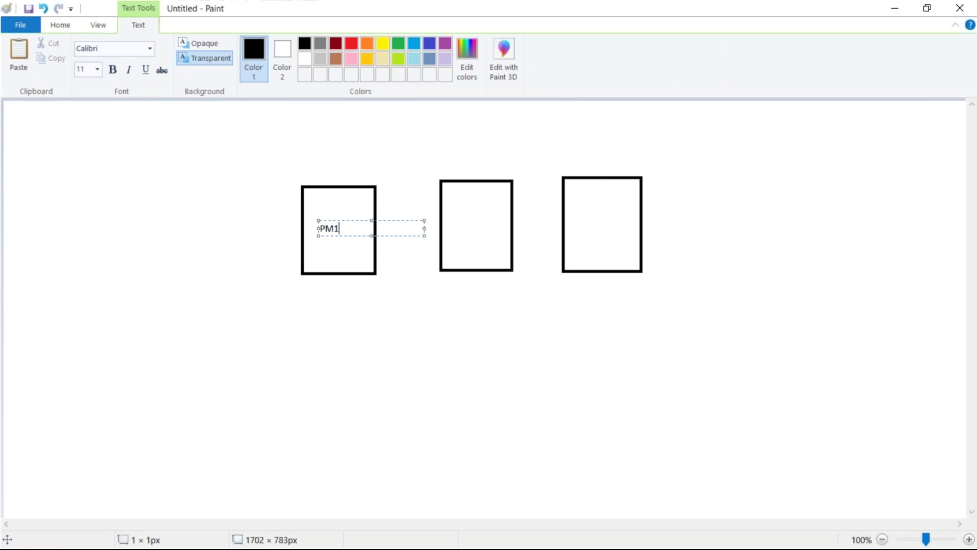
left_click(467, 221)
type("PM2")
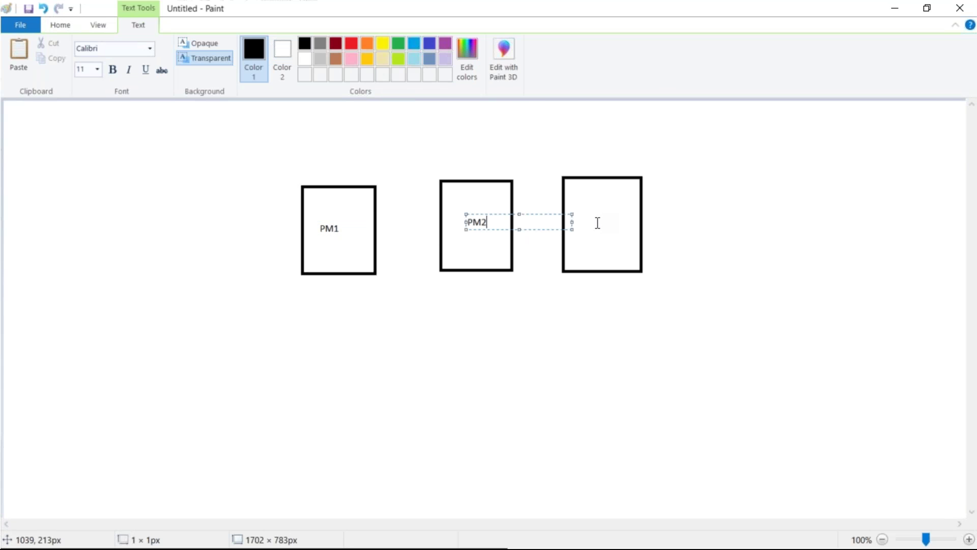
left_click(598, 222)
left_click(584, 217)
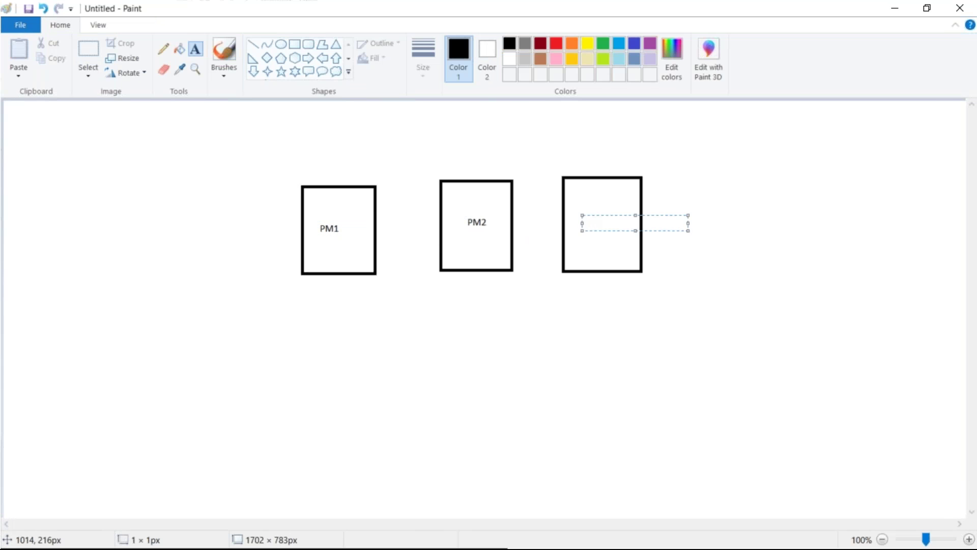
type("PM3")
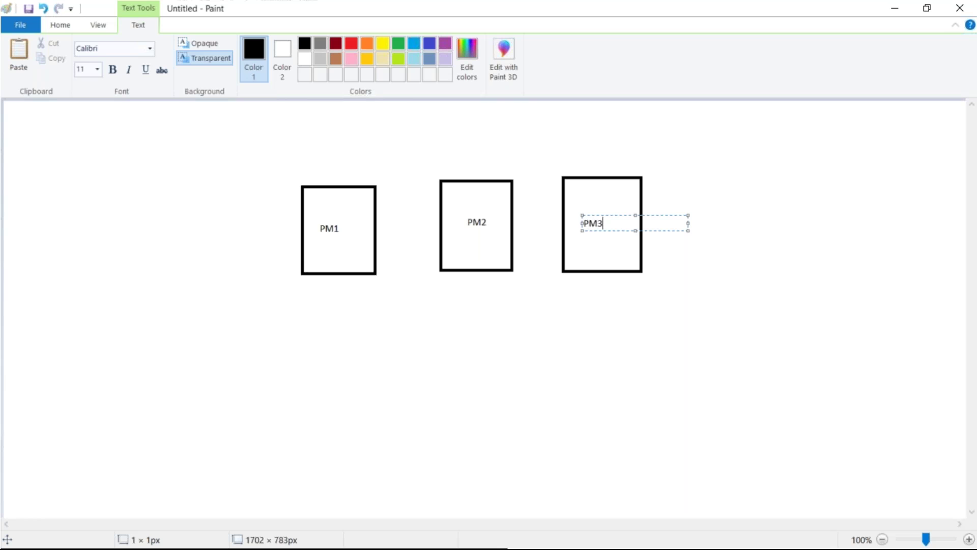
left_click(178, 162)
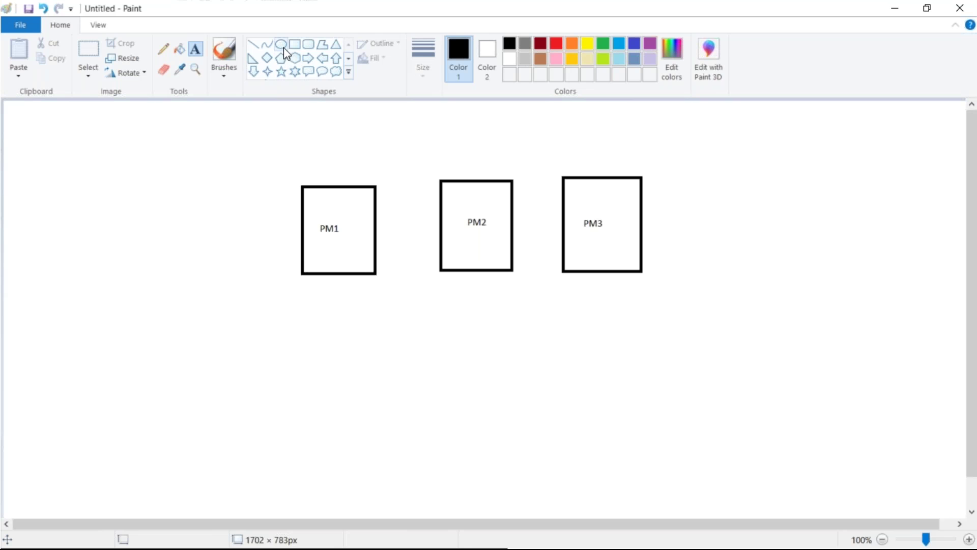
left_click(285, 47)
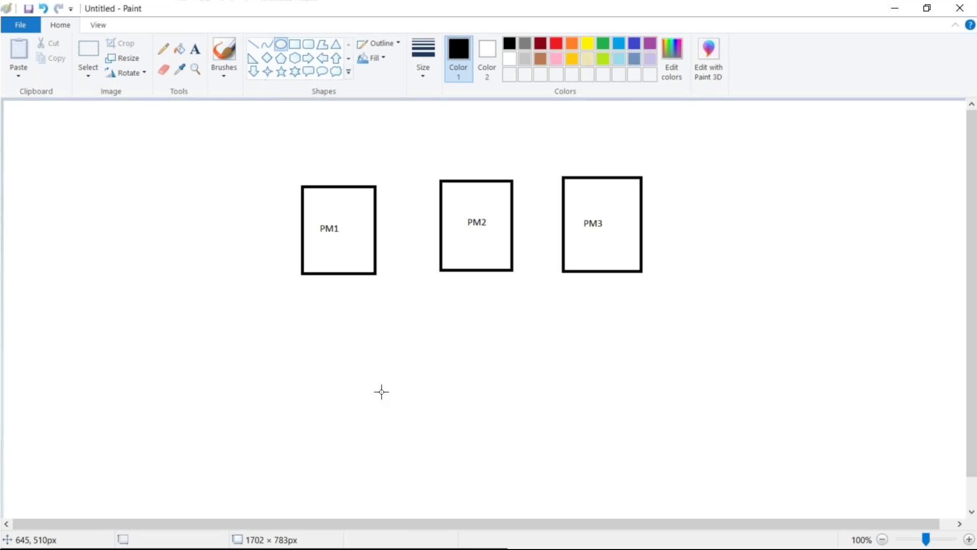